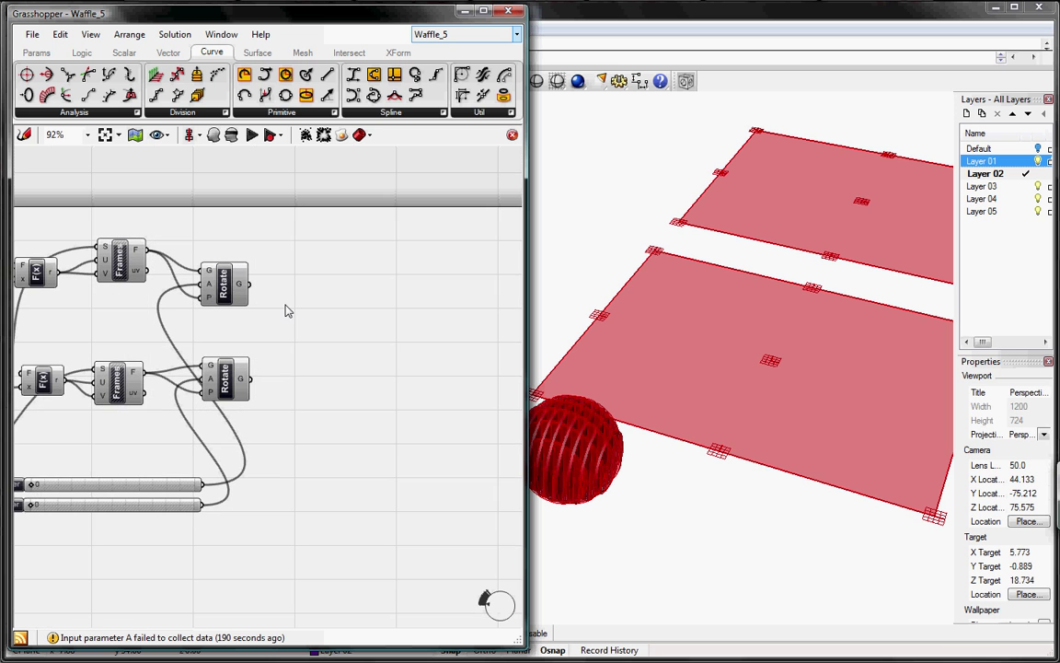
Add two Orient components to the graph, one beside each Rotate component
left_click(404, 55)
left_click(109, 110)
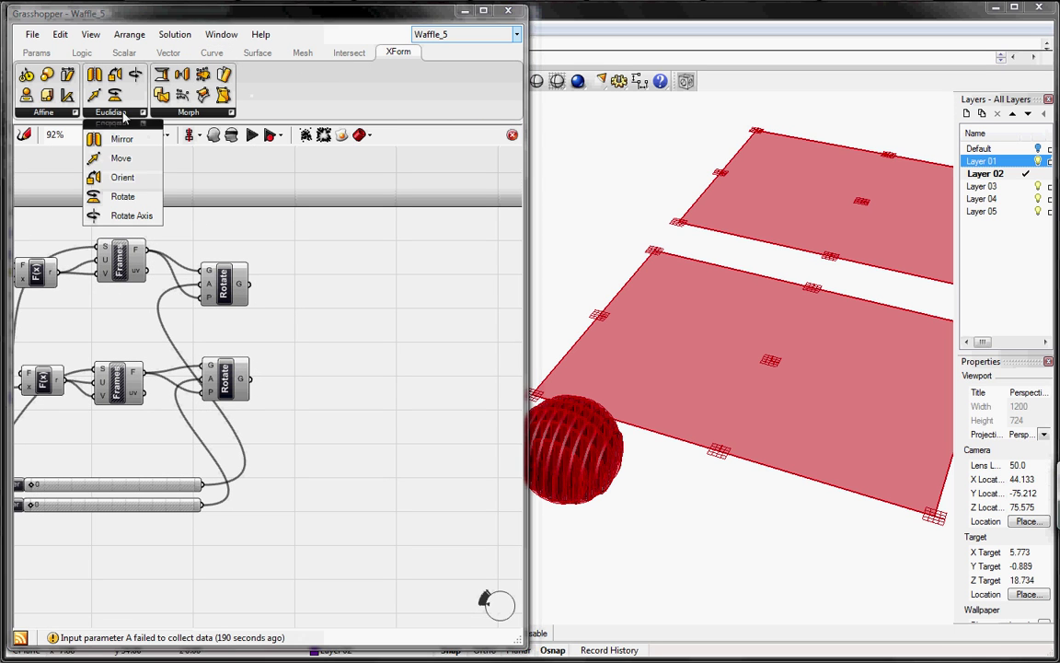
left_click_drag(121, 178, 392, 382)
right_click_drag(279, 366, 339, 351)
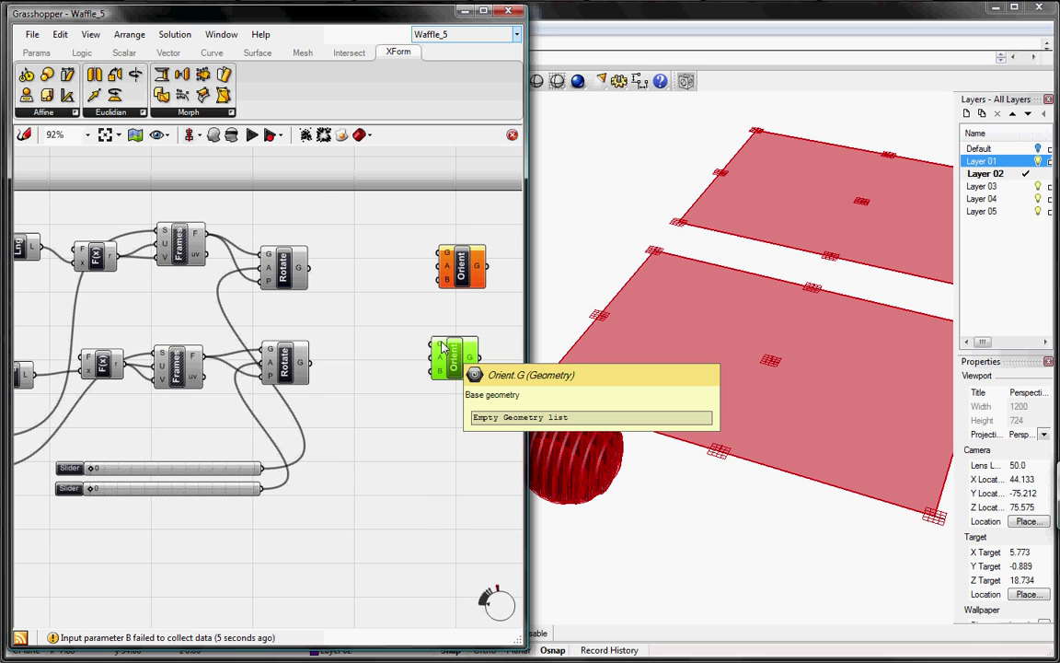
Connect the curve output of each Sec component to the geometry input of its matching Orient component
right_click_drag(302, 314, 365, 306)
right_click_drag(244, 301, 282, 297)
scroll(282, 301, "down", 2)
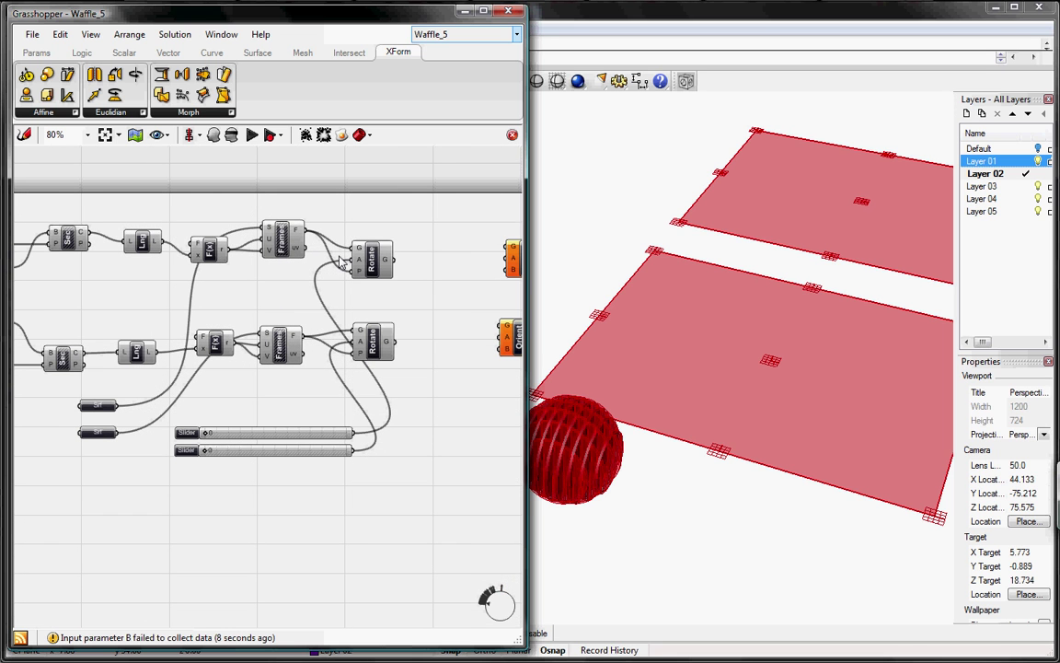
left_click_drag(141, 242, 81, 232)
left_click_drag(83, 361, 501, 329)
right_click_drag(431, 313, 410, 313)
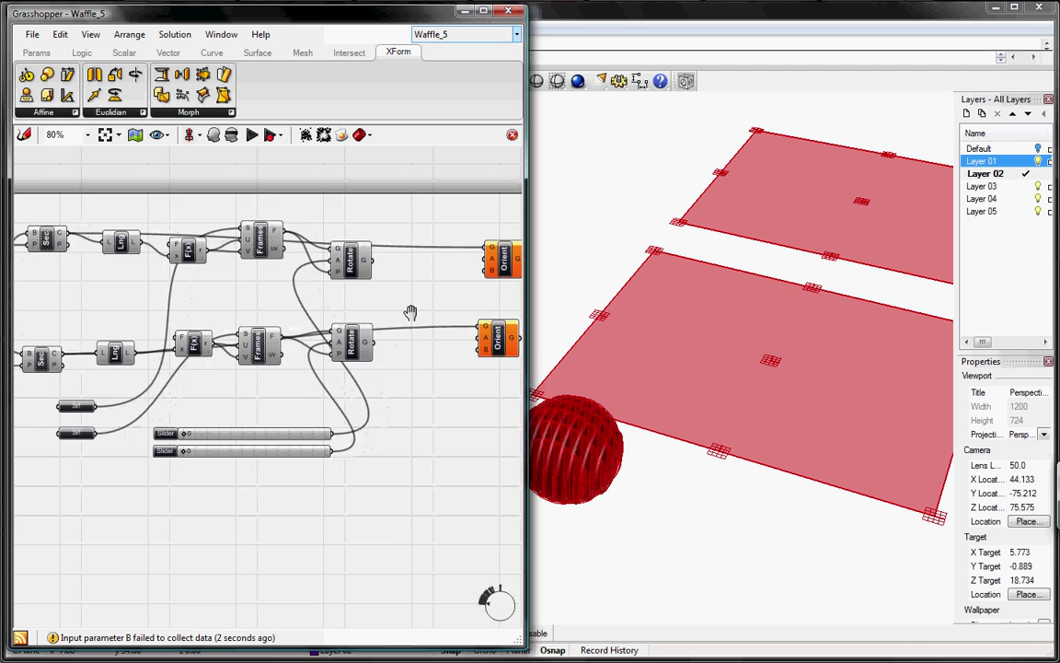
Connect each Rotate output to the target plane input B of its neighbouring Orient component
scroll(411, 313, "up", 5)
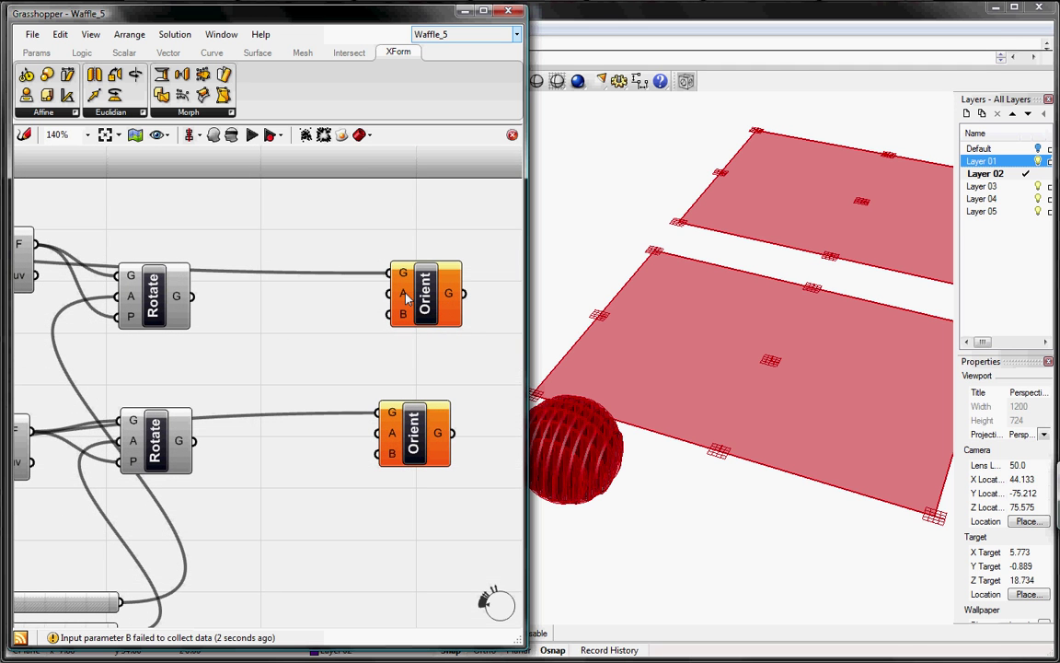
right_click_drag(256, 318, 272, 340)
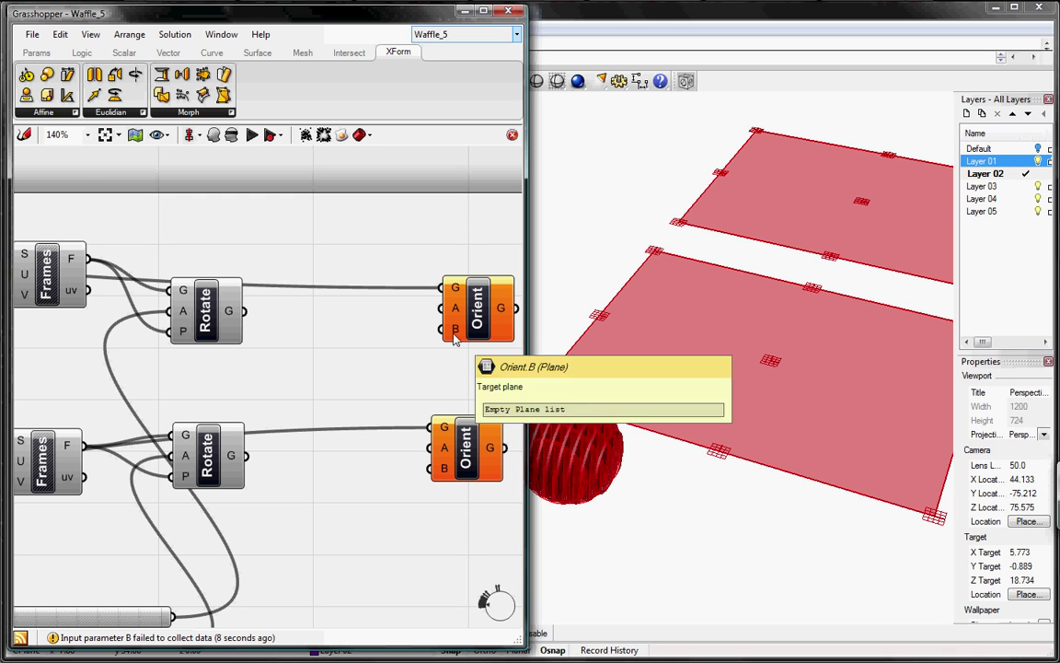
left_click_drag(243, 311, 423, 319)
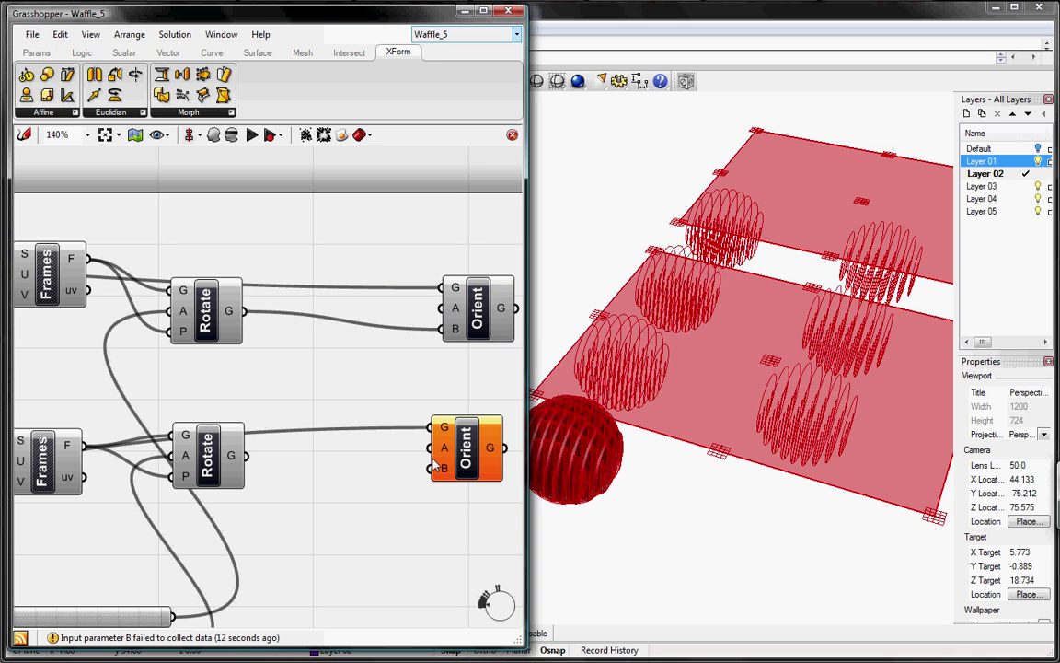
left_click_drag(428, 468, 246, 455)
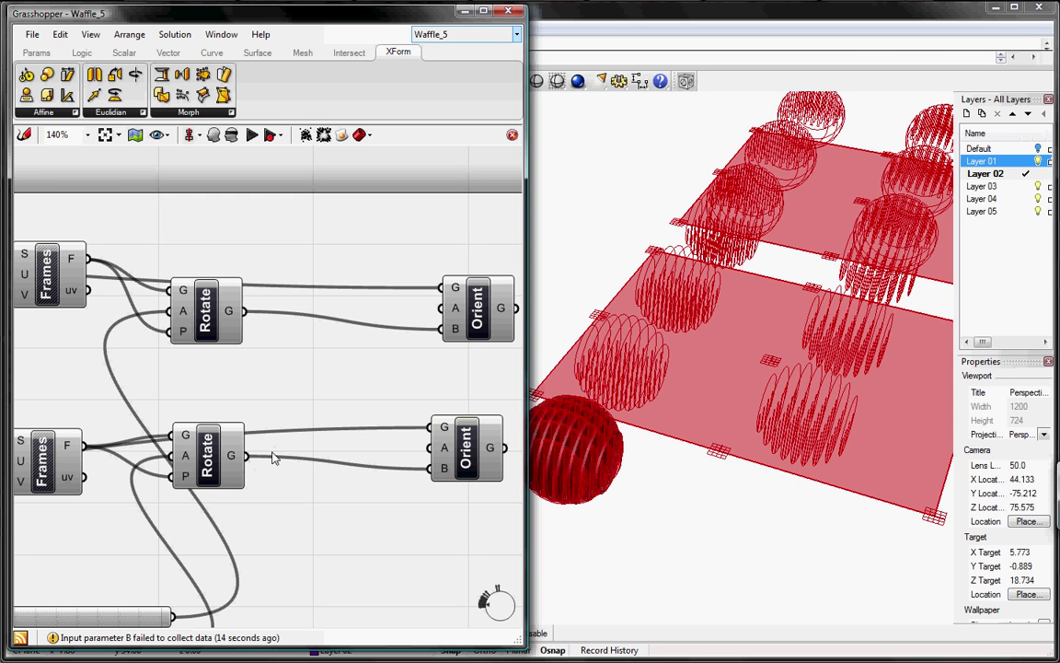
Turn off the preview of both Rotate components
right_click(206, 309)
left_click(208, 325)
right_click(212, 453)
left_click(221, 482)
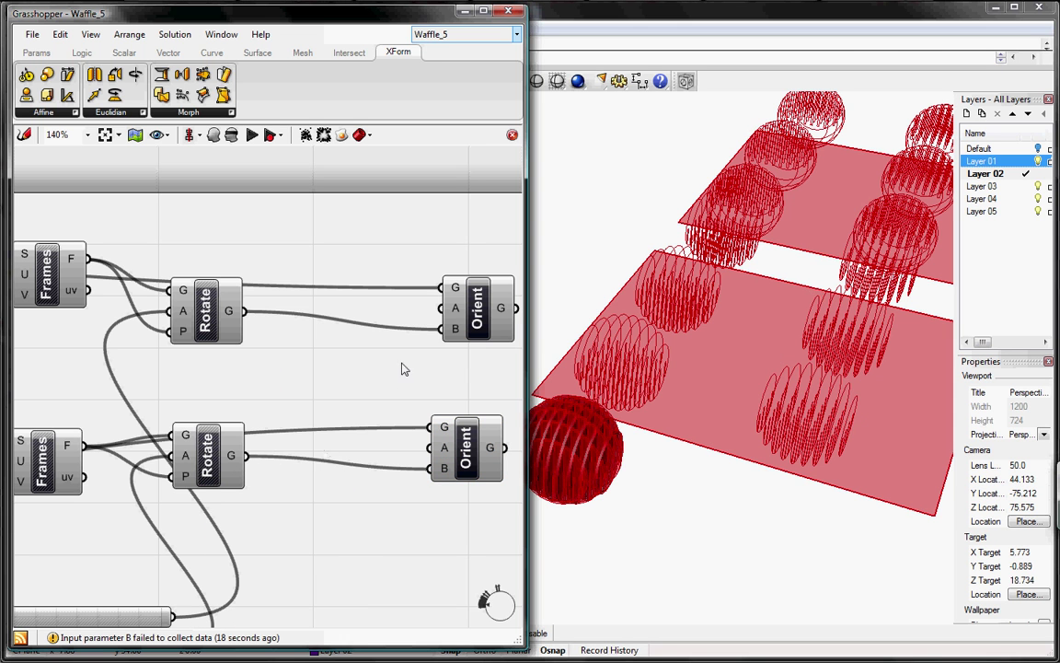
Add a Plane 3Pt component for each Orient and connect its plane output to that Orient's input A
right_click_drag(402, 378, 322, 381)
right_click_drag(220, 315, 331, 330)
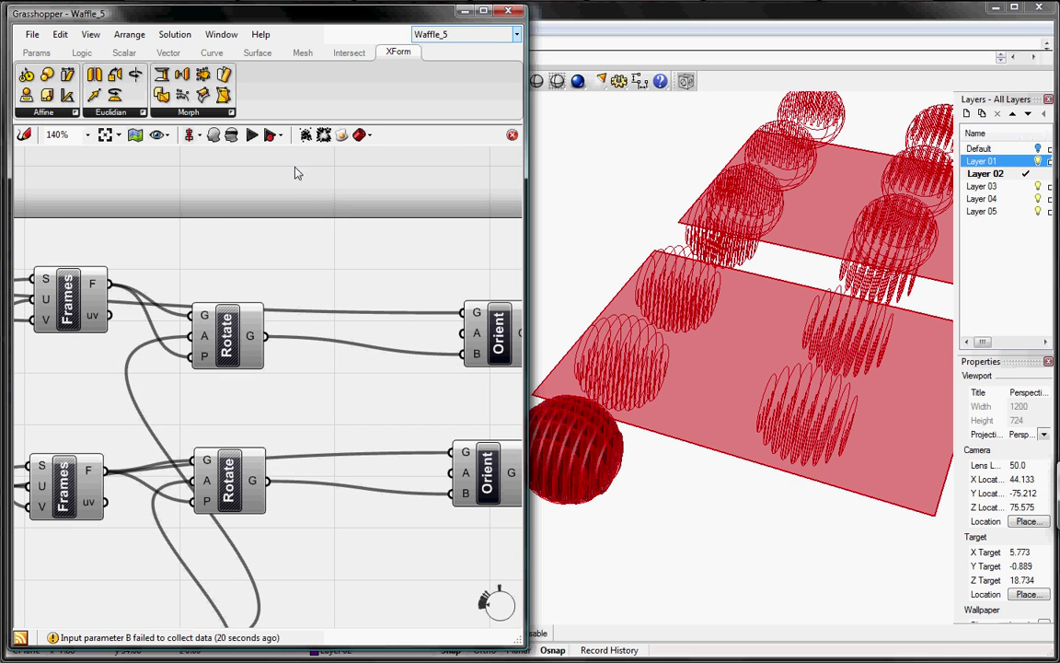
left_click(166, 53)
left_click(197, 111)
left_click_drag(256, 196, 460, 335)
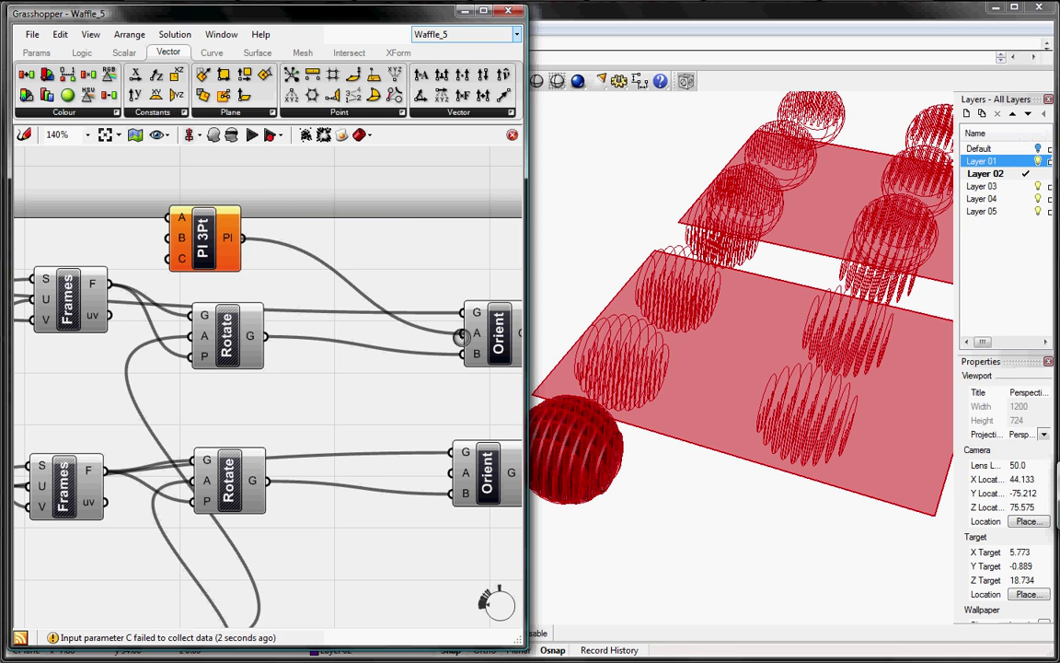
left_click(211, 233)
left_click_drag(214, 232, 451, 473, "alt")
Move the two Plane 3Pt components back along the graph, close to the two Box Corners components
left_click(313, 449)
right_click_drag(183, 394, 325, 402)
left_click(356, 431)
left_click(346, 259, "shift")
right_click_drag(231, 382, 322, 432)
left_click_drag(371, 348, 111, 419)
right_click_drag(111, 419, 329, 400)
left_click_drag(335, 416, 239, 406)
left_click(171, 379)
left_click_drag(226, 319, 235, 236)
right_click_drag(214, 365, 282, 250)
Shift both Plane 3Pt components farther from the Box Corners components to leave room between them
right_click_drag(602, 450, 699, 400, "shift")
scroll(619, 387, "up", 5)
scroll(694, 382, "up", 3)
scroll(246, 358, "down", 3)
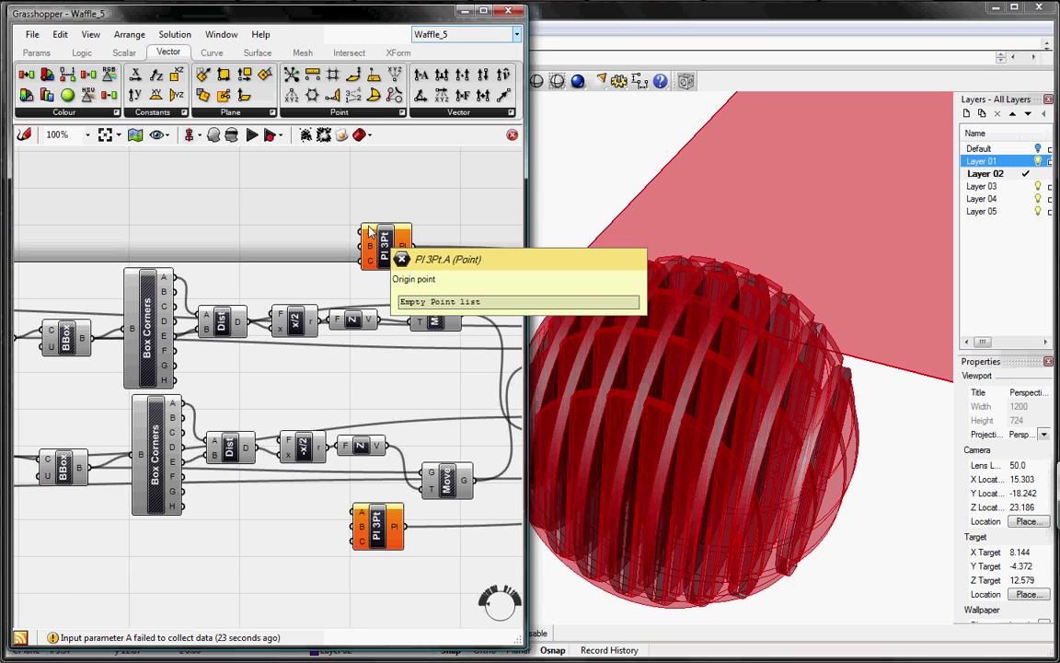
mouse_move(371, 245)
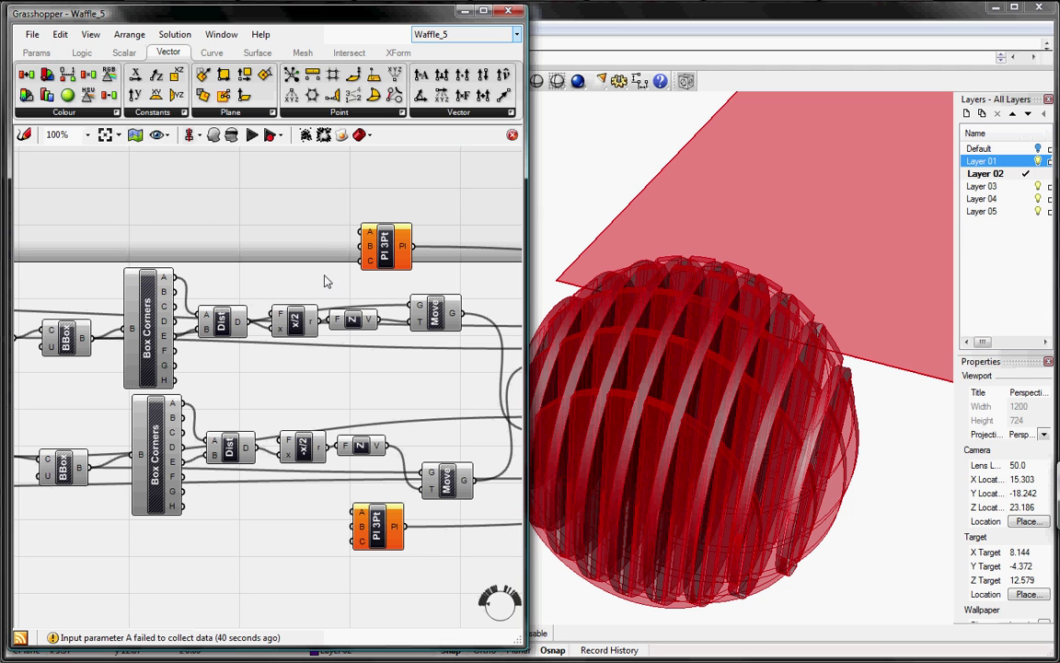
left_click_drag(386, 251, 440, 251)
left_click_drag(388, 530, 443, 546)
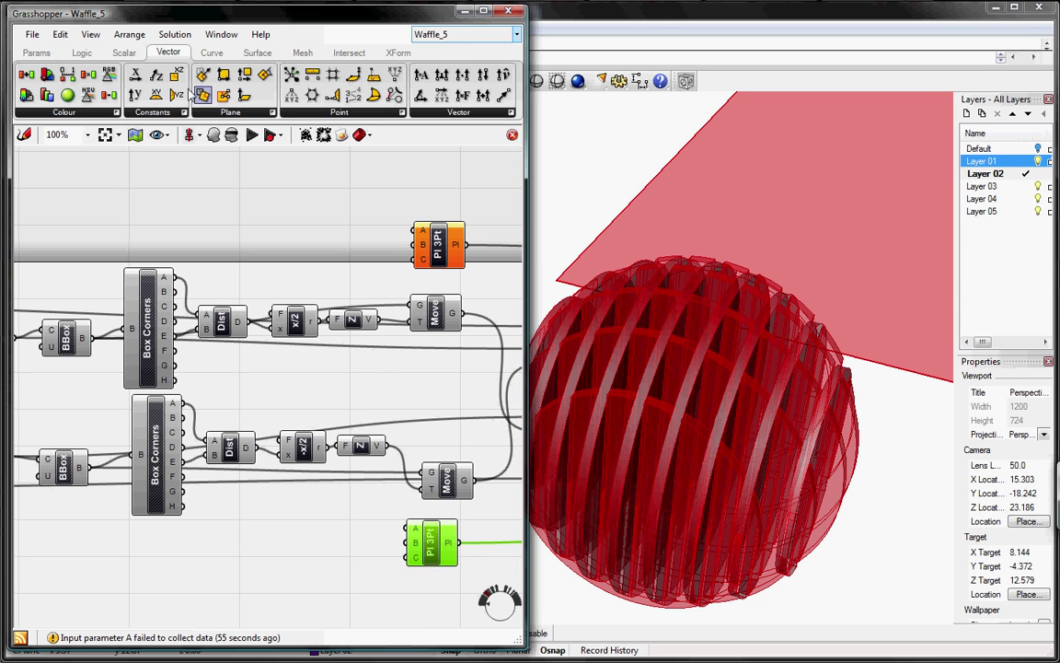
Add two 4Point Surface components, one between each Box Corners component and its Plane 3Pt component
left_click(241, 52)
left_click(225, 111)
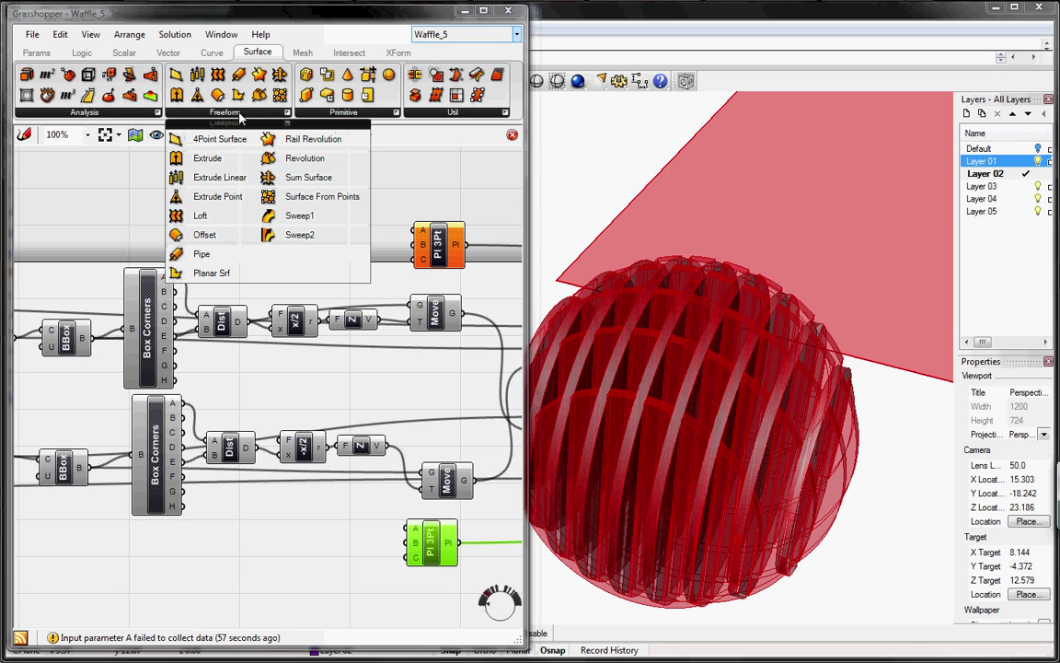
left_click_drag(246, 148, 296, 251)
key("ctrl+c")
key("ctrl+v")
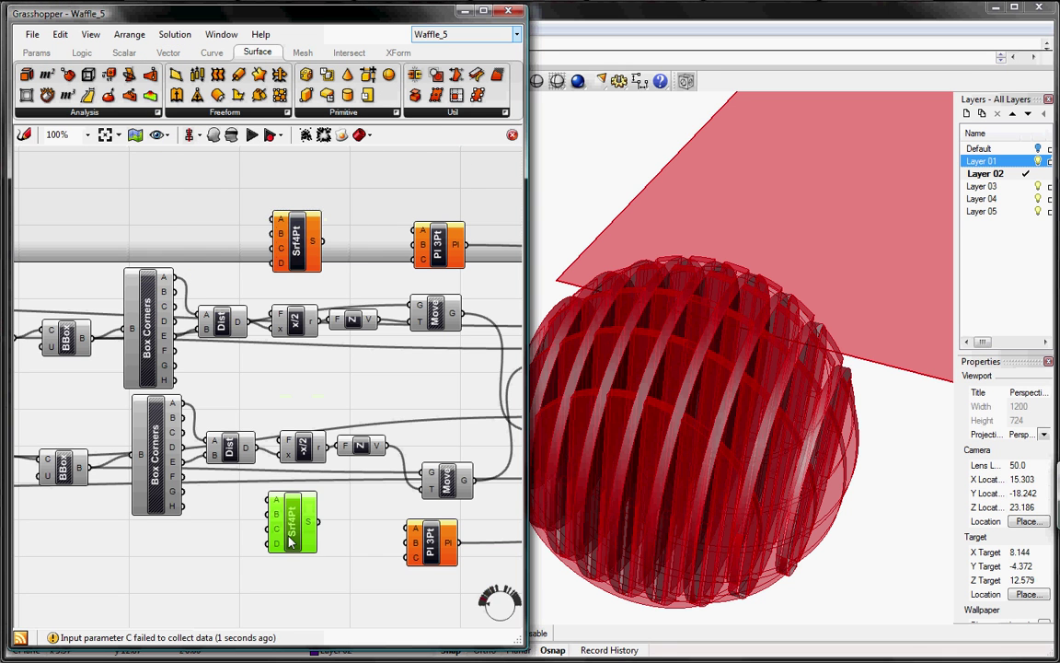
left_click(230, 509)
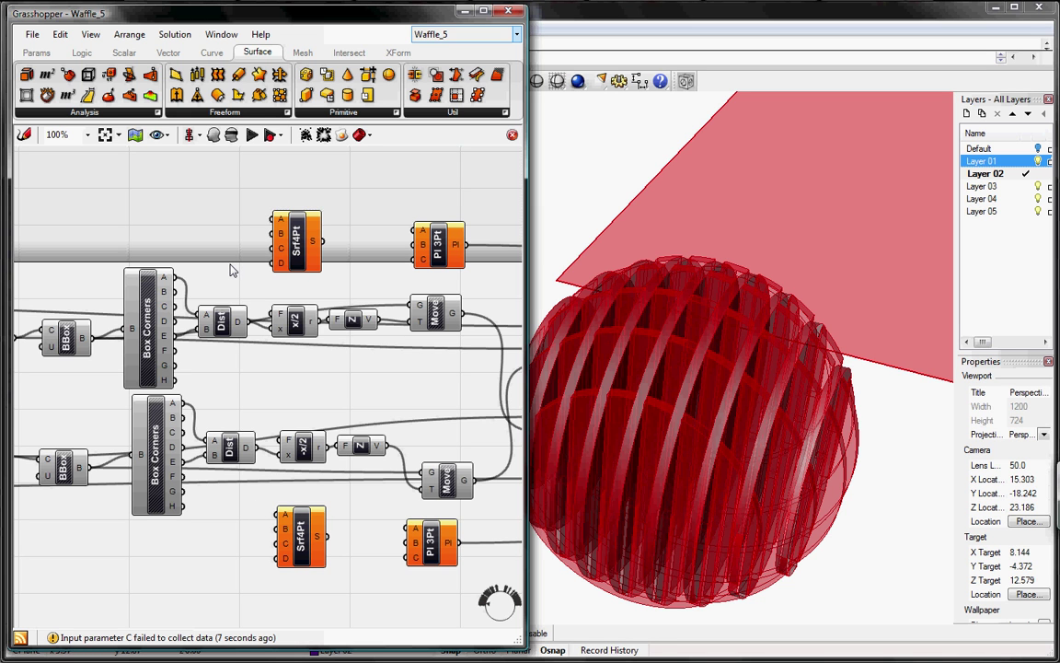
left_click_drag(295, 238, 290, 261)
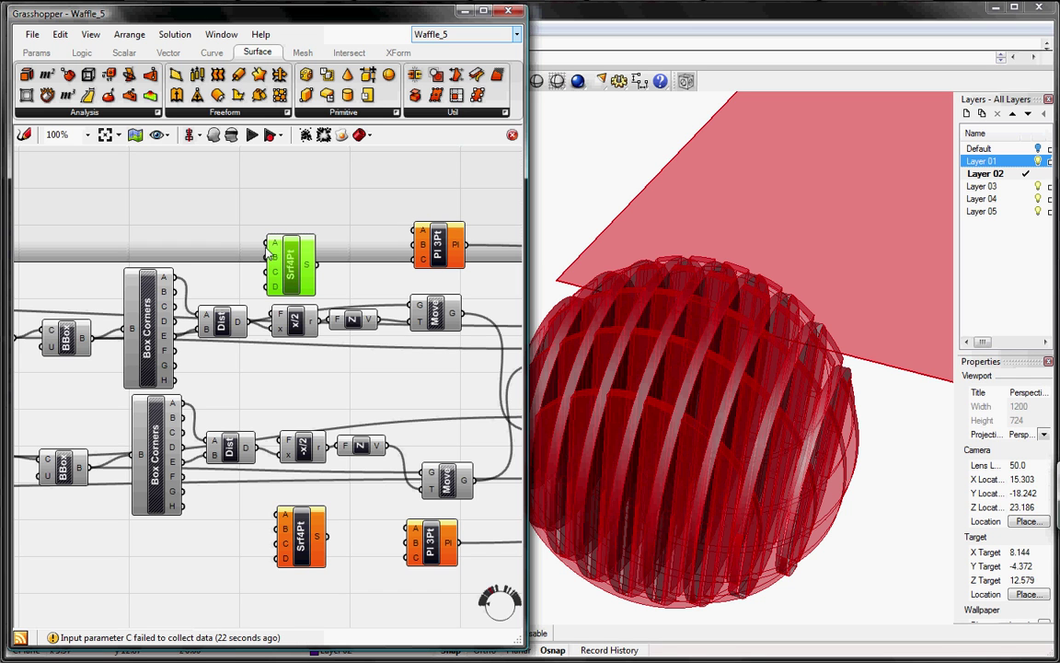
Wire corners B, C, G and F of the upper Box Corners component to the upper 4Point Surface inputs
left_click_drag(264, 246, 171, 278)
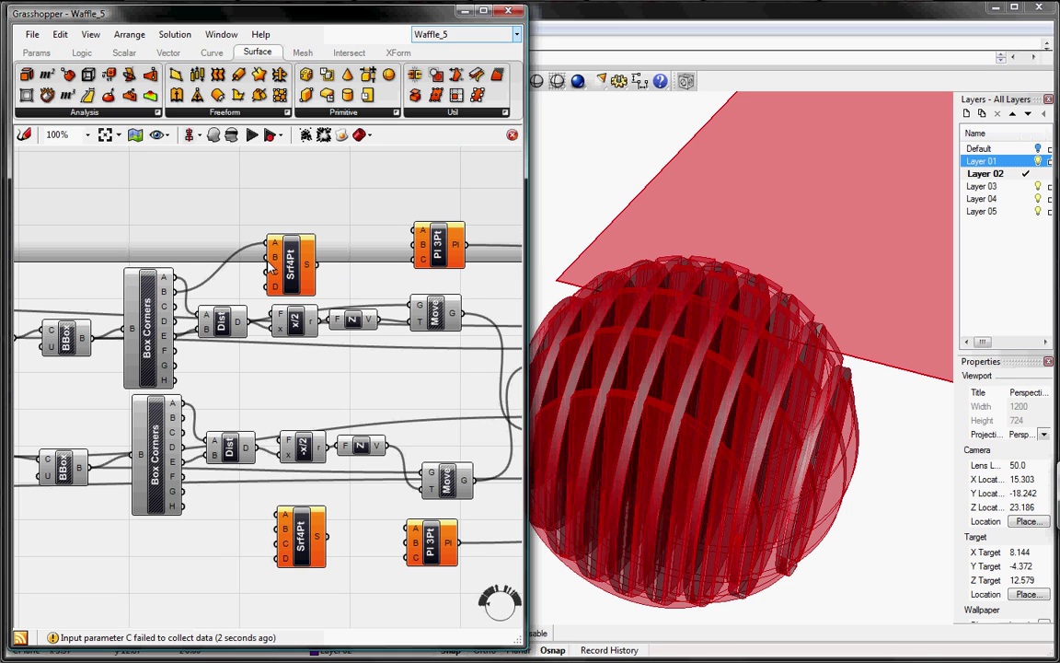
left_click_drag(167, 317, 172, 306)
mouse_move(175, 366)
left_mouse_down()
mouse_move(265, 273)
mouse_move(192, 371)
mouse_move(177, 353)
left_mouse_up()
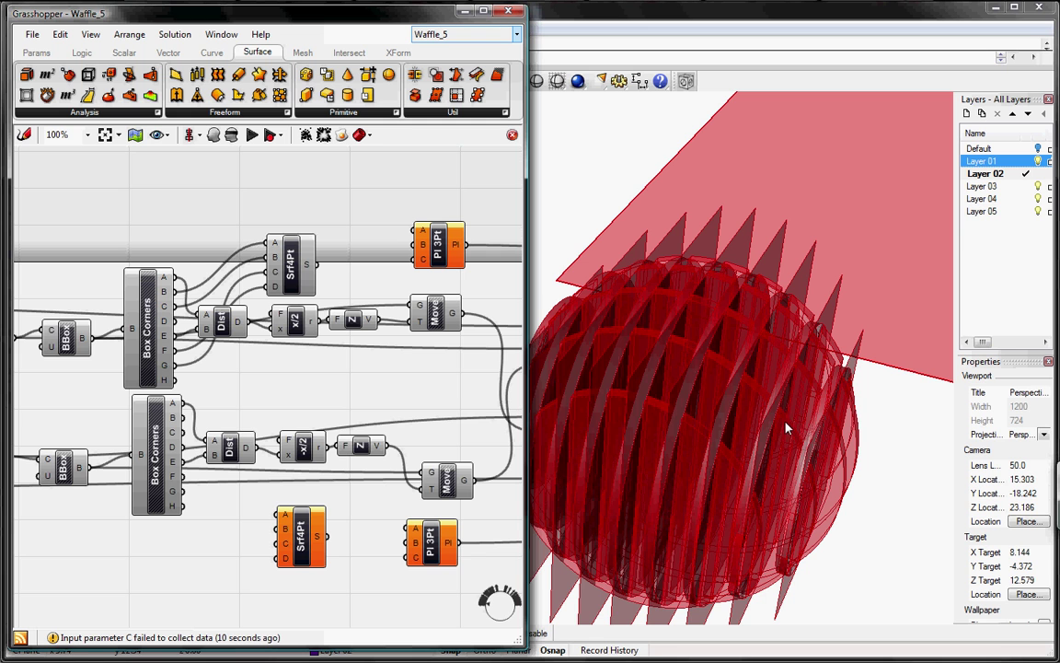
left_click(293, 268)
Wire corners C, D, H and G of the lower Box Corners component to the lower 4Point Surface inputs
right_click_drag(315, 489, 334, 422)
left_click(322, 473)
left_click_drag(334, 491, 324, 489)
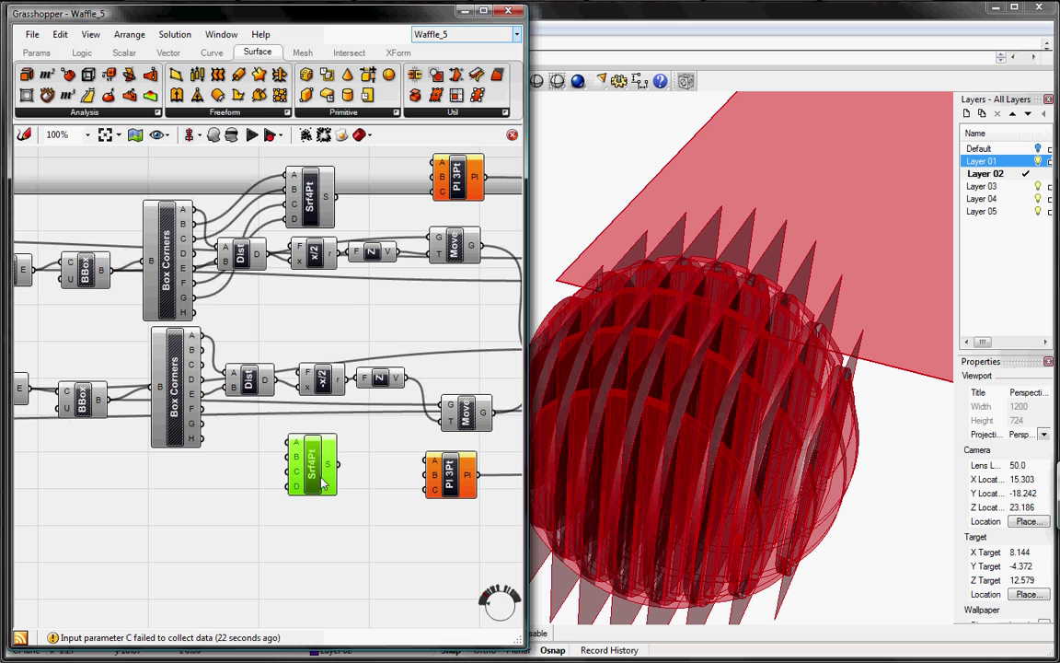
left_click_drag(289, 443, 185, 330)
left_click_drag(270, 406, 178, 340)
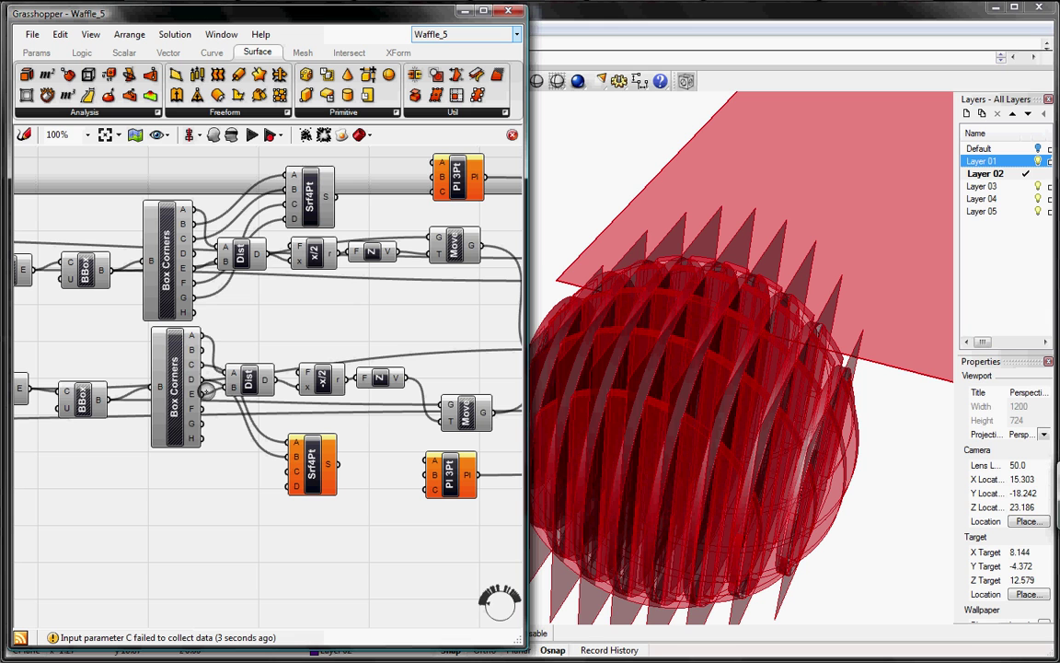
left_click_drag(286, 479, 190, 394)
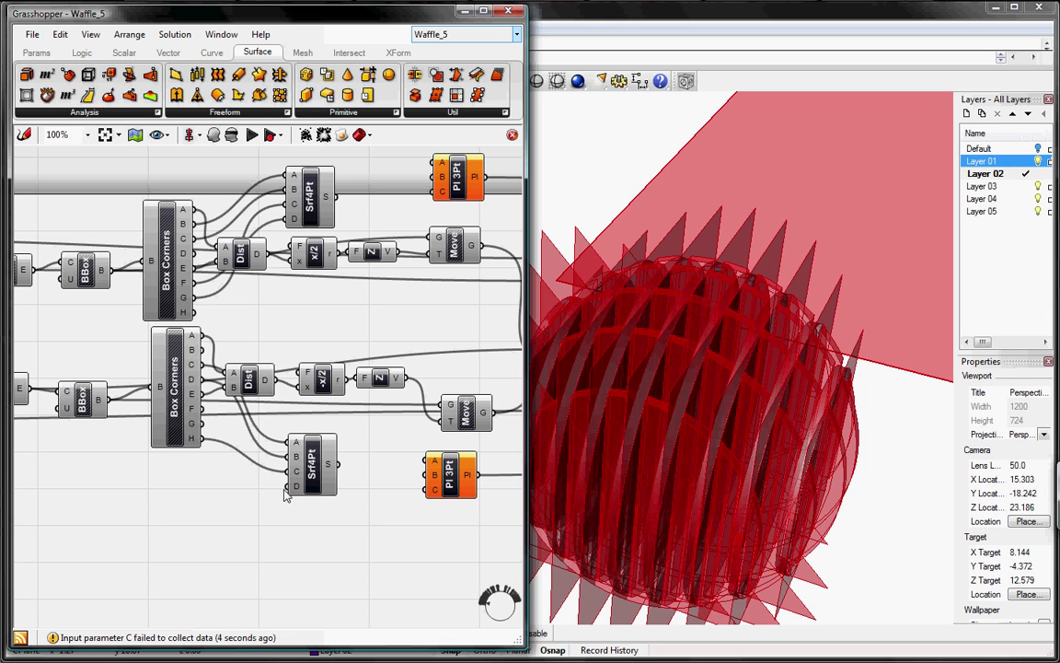
left_click_drag(262, 476, 182, 379)
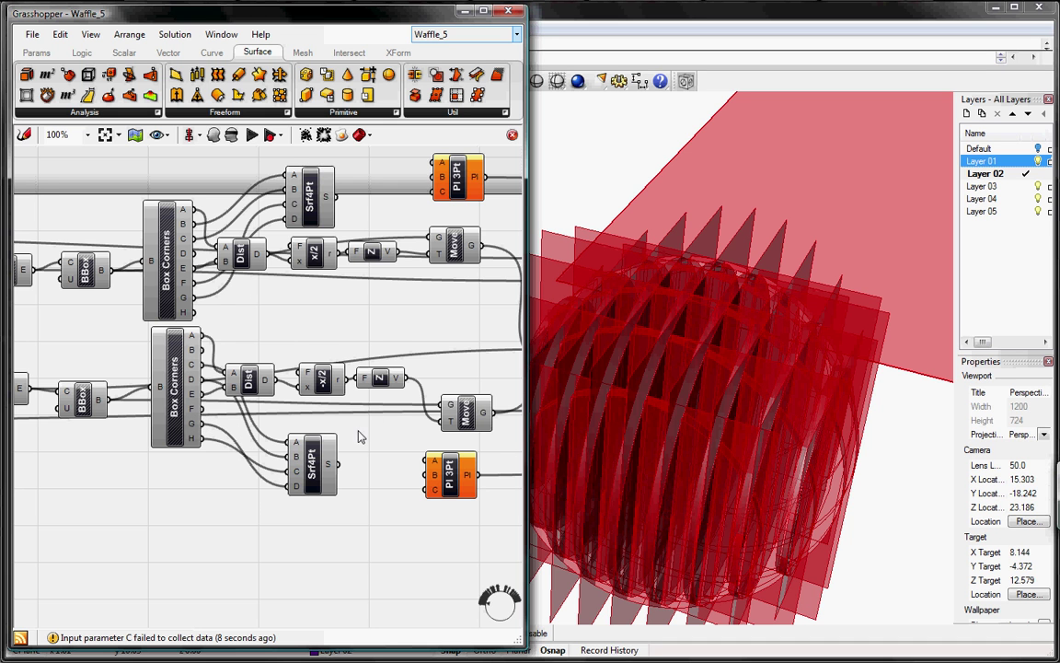
Add a BRep Area component fed by the upper 4Point Surface and connect its centroid to the upper Plane 3Pt origin input A
right_click_drag(313, 443, 299, 505)
right_click_drag(288, 355, 283, 406)
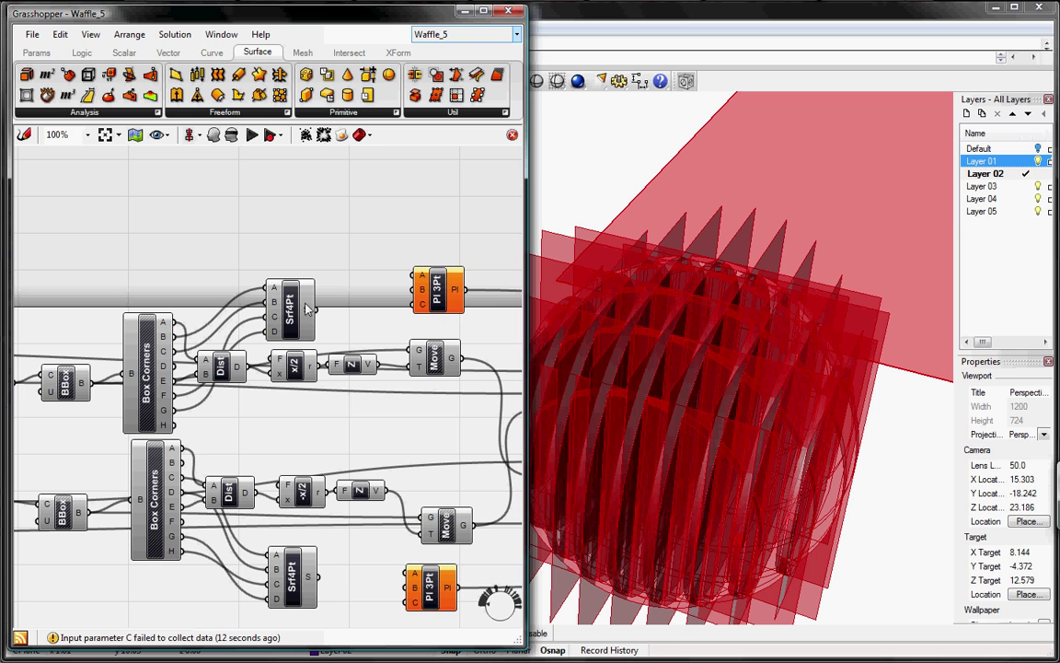
left_click_drag(448, 292, 489, 295)
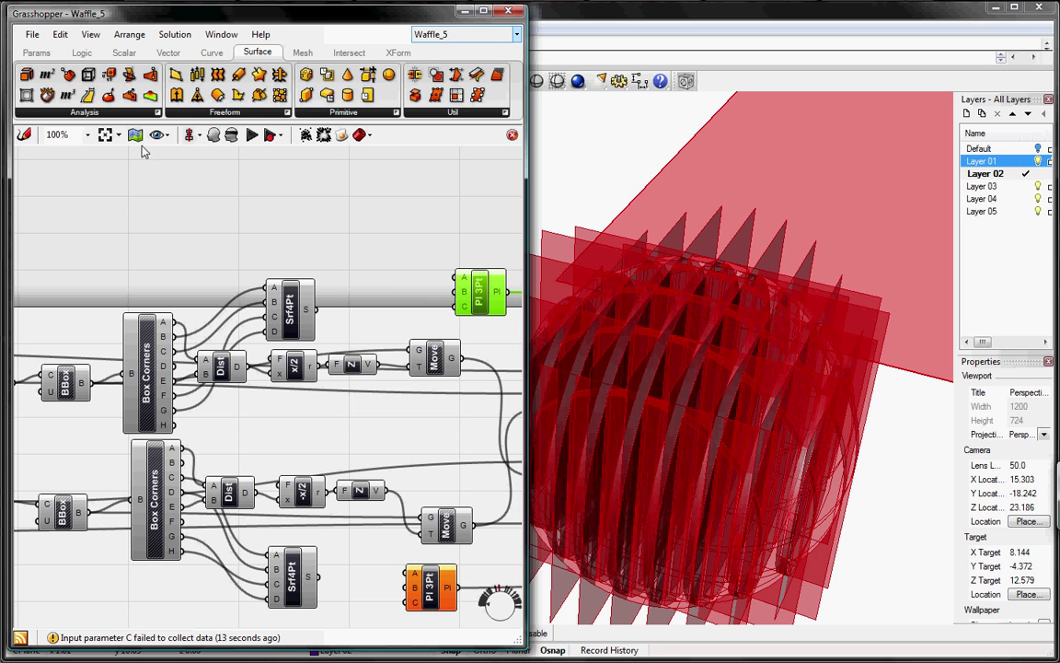
left_click(100, 113)
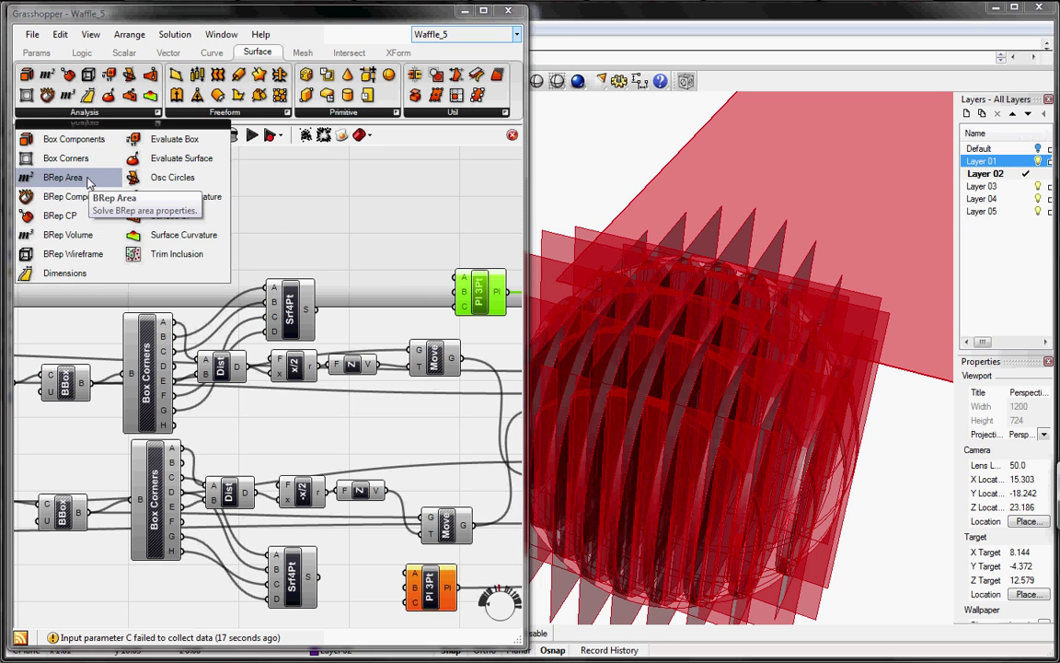
left_click(87, 182)
left_click(354, 305)
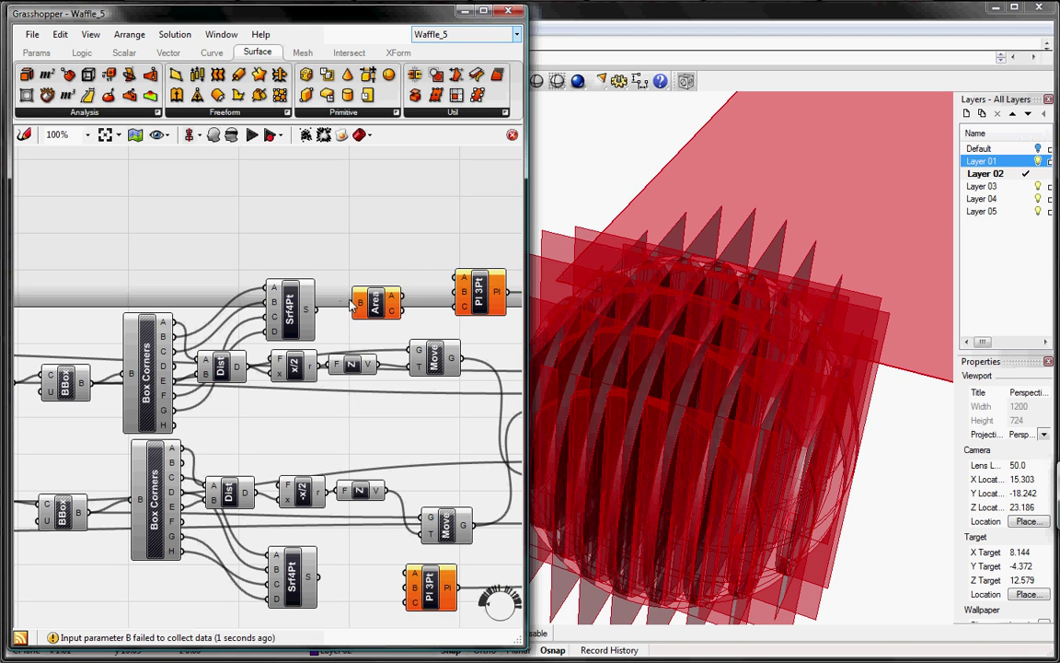
left_click_drag(318, 311, 352, 303)
right_click_drag(405, 308, 356, 266)
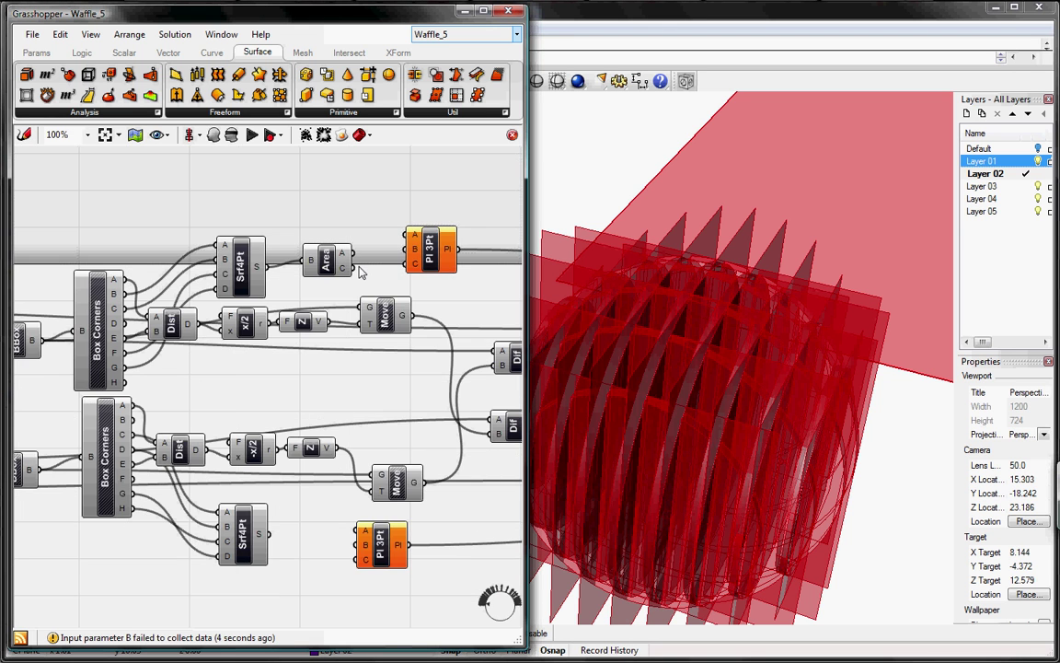
left_click_drag(352, 268, 410, 236)
Duplicate the Area component for the lower 4Point Surface and connect its centroid to input A of the lower Plane 3Pt
left_click(337, 265)
left_click_drag(342, 266, 348, 269)
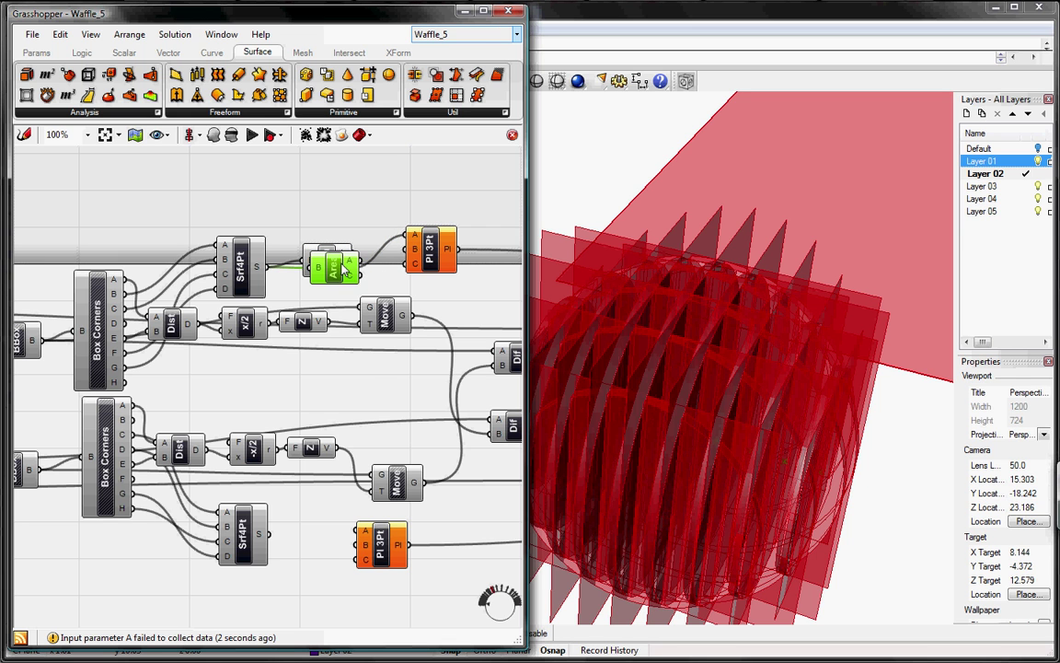
left_click_drag(335, 364, 269, 535)
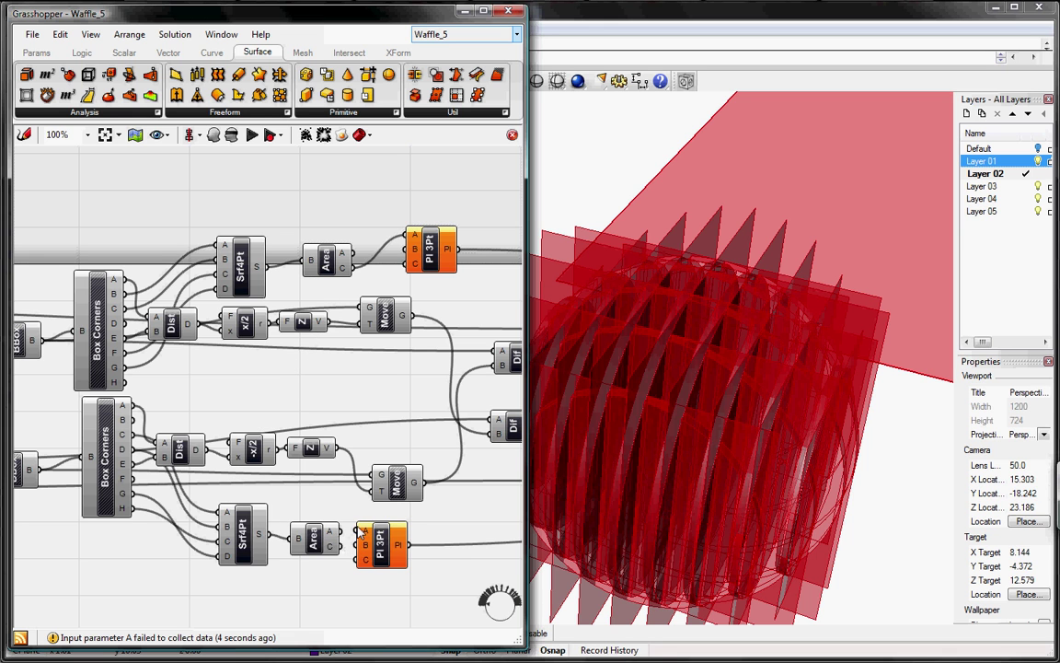
left_click_drag(417, 549, 419, 551)
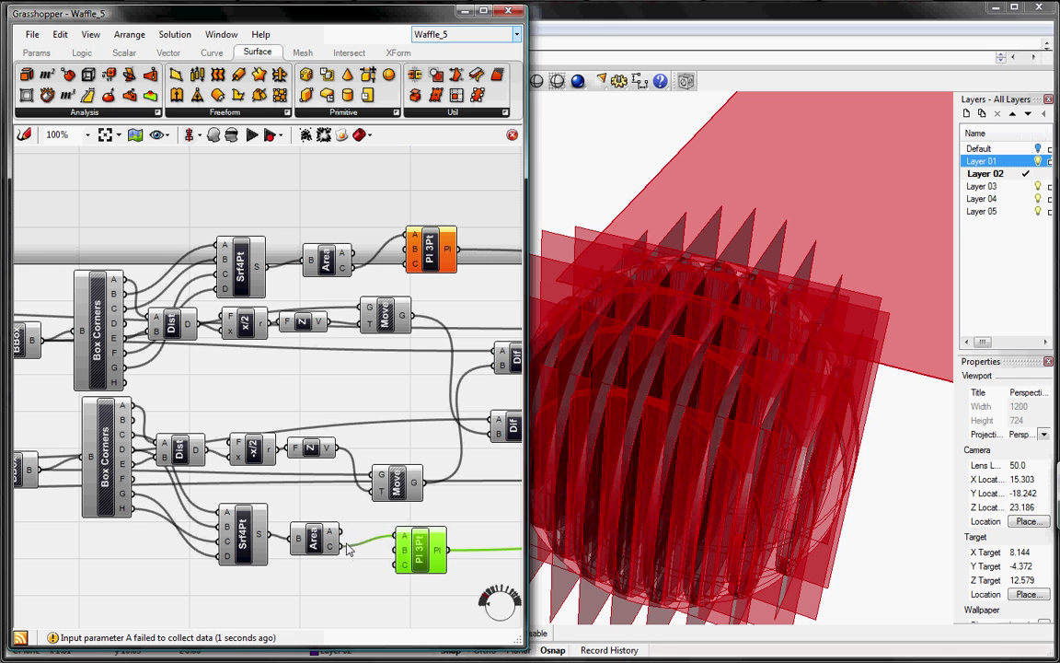
Turn off the preview of both Area components and both 4Point Surface components
right_click(315, 541)
left_click(350, 500)
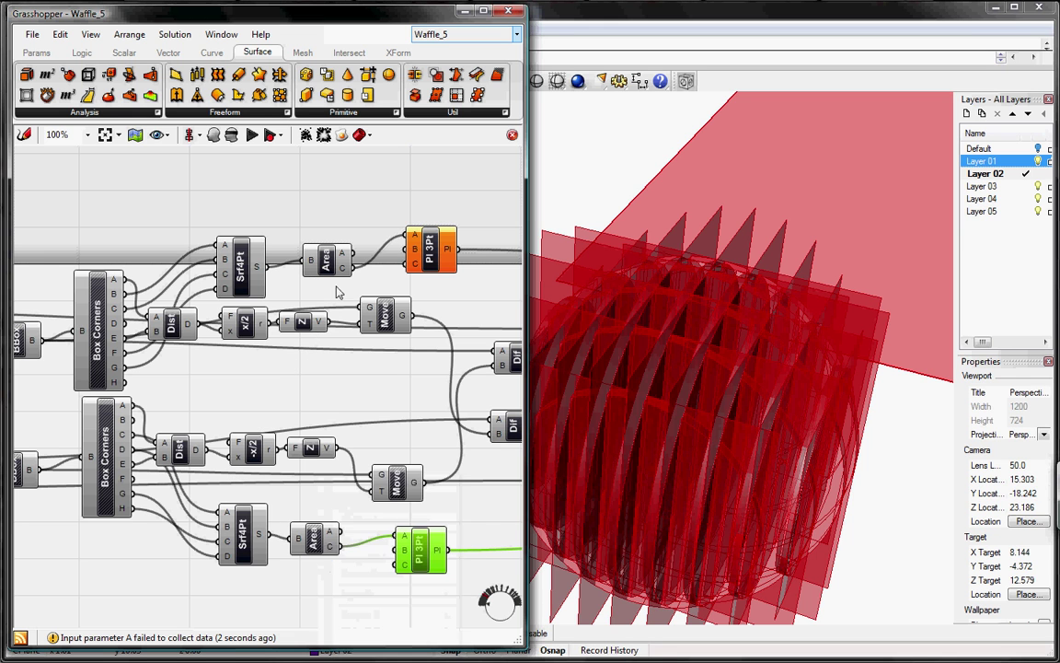
right_click(327, 262)
left_click(364, 283)
right_click(237, 261)
left_click(276, 283)
right_click(244, 532)
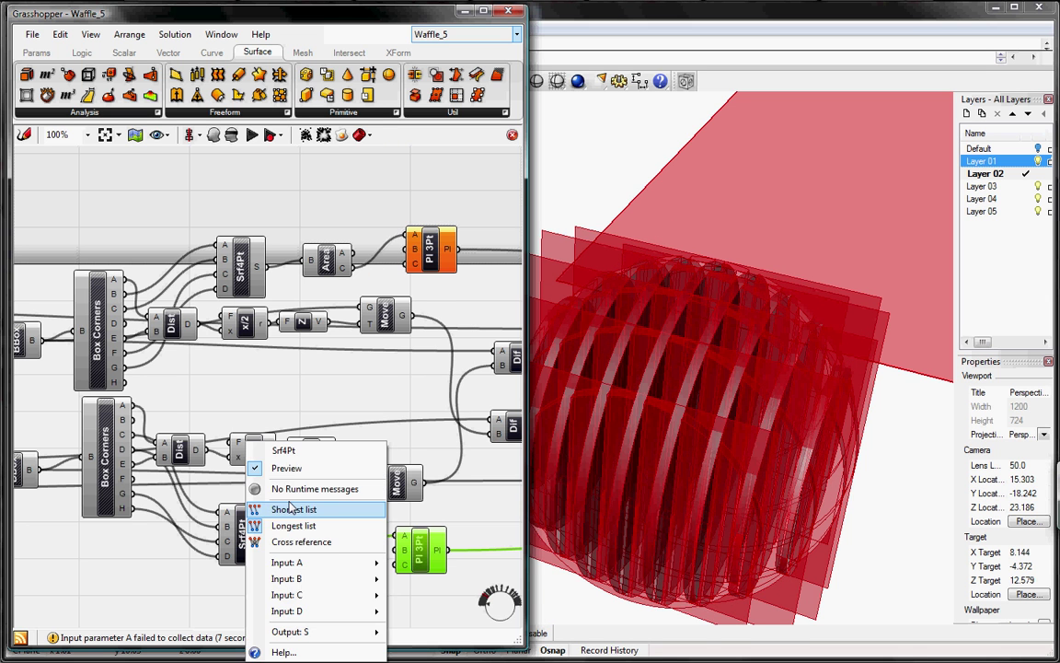
left_click(276, 467)
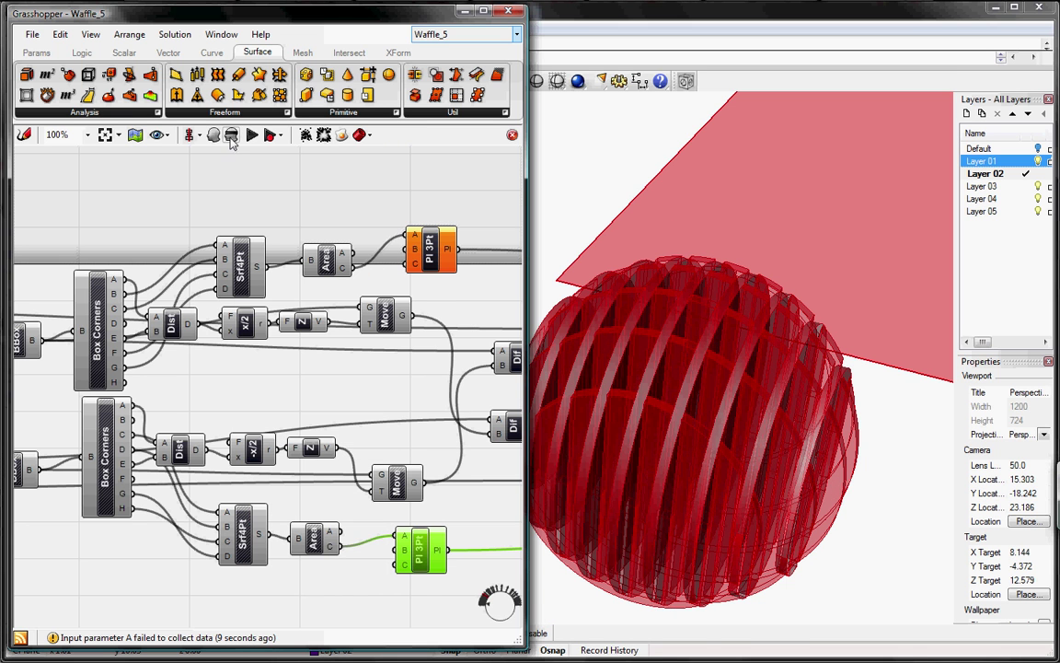
Add a Line component above the upper 4Point Surface component and place a duplicate of it directly above
left_click(208, 53)
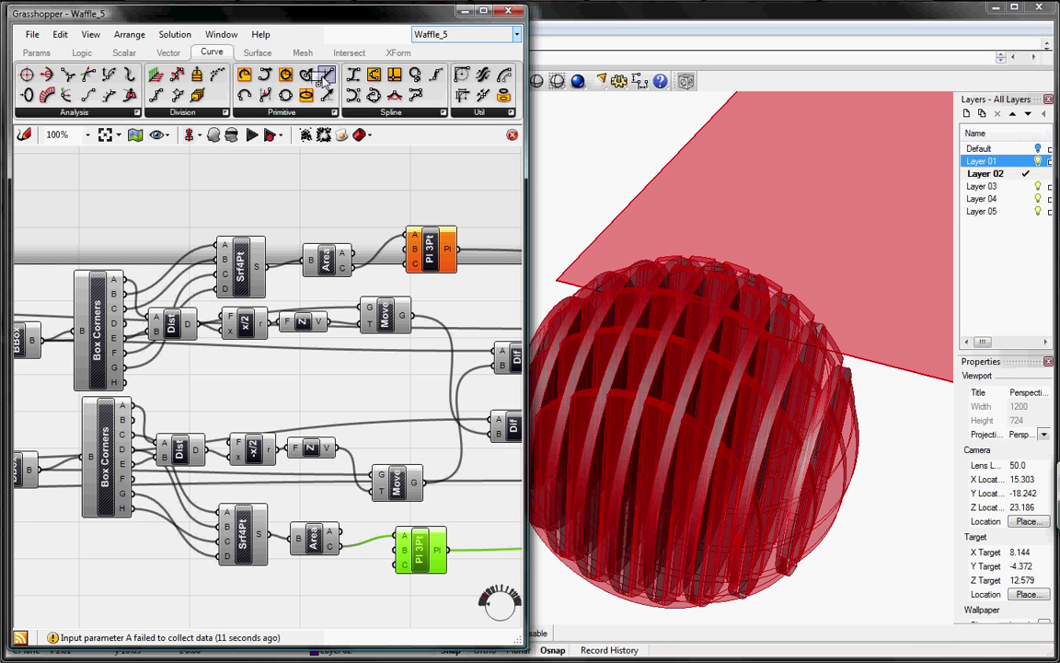
left_click(245, 209)
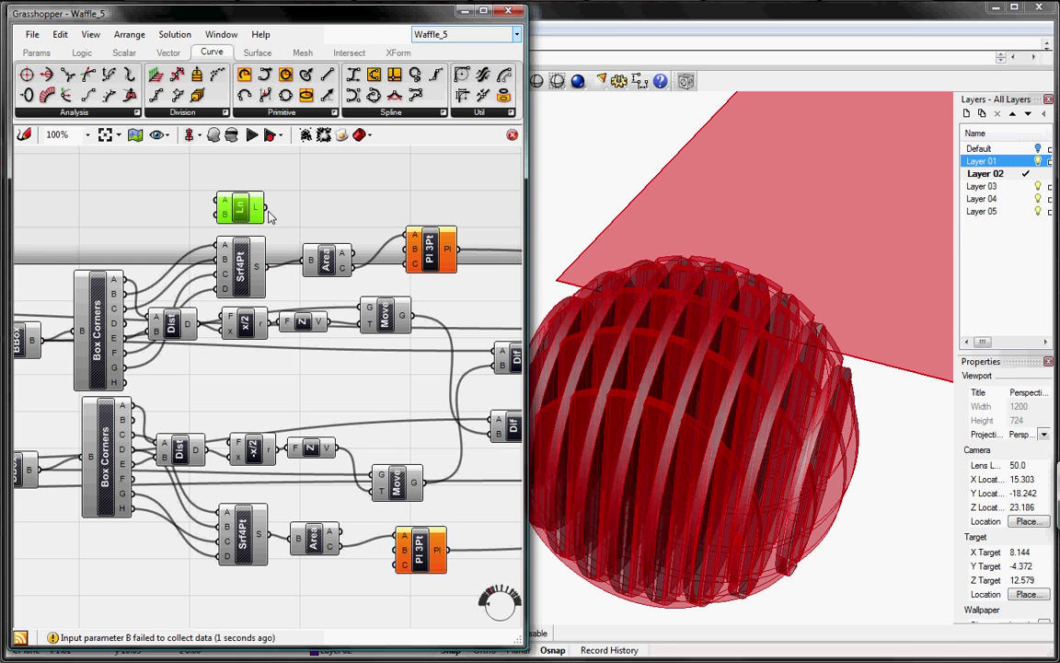
key("ctrl+c")
key("ctrl+v")
left_click_drag(248, 219, 239, 177)
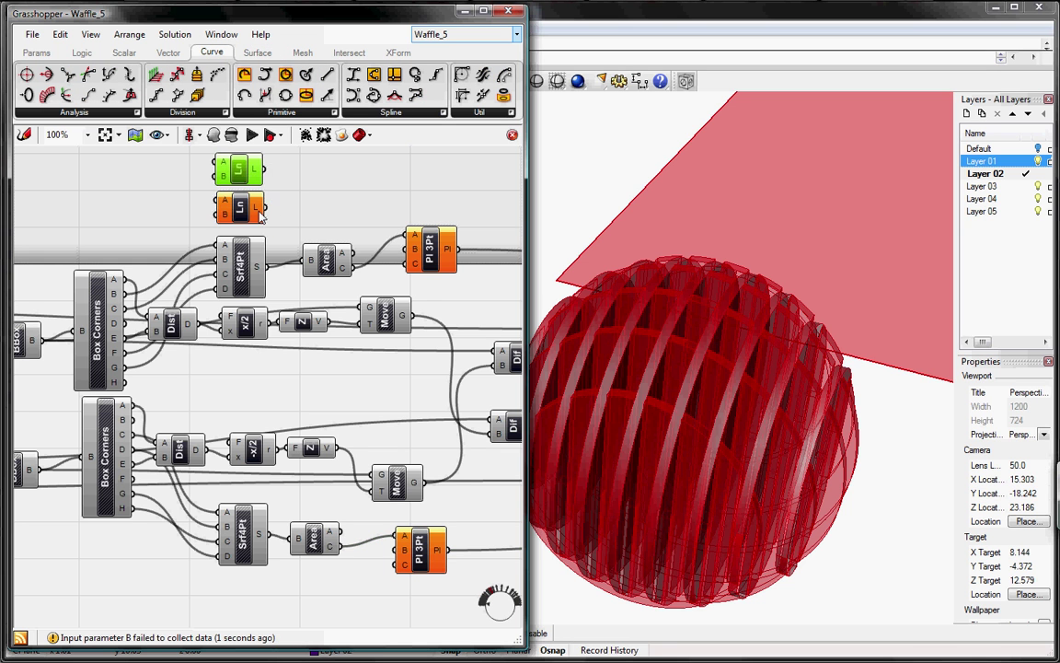
right_click_drag(249, 195, 254, 246)
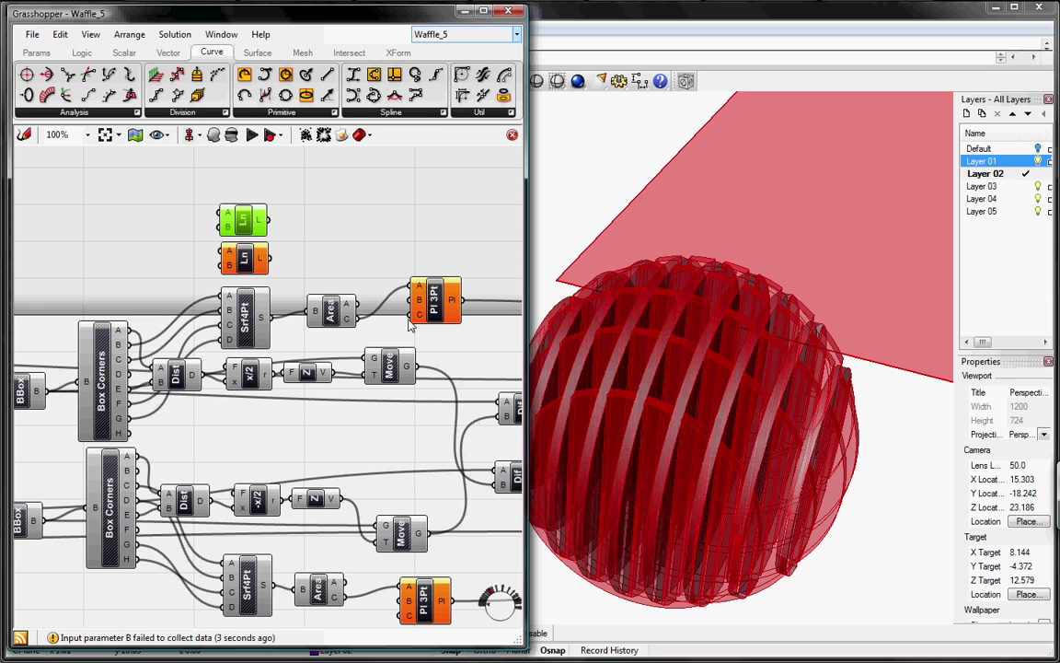
Duplicate both Line components and place the copies below the lower 4Point Surface component
left_click_drag(279, 262, 209, 195)
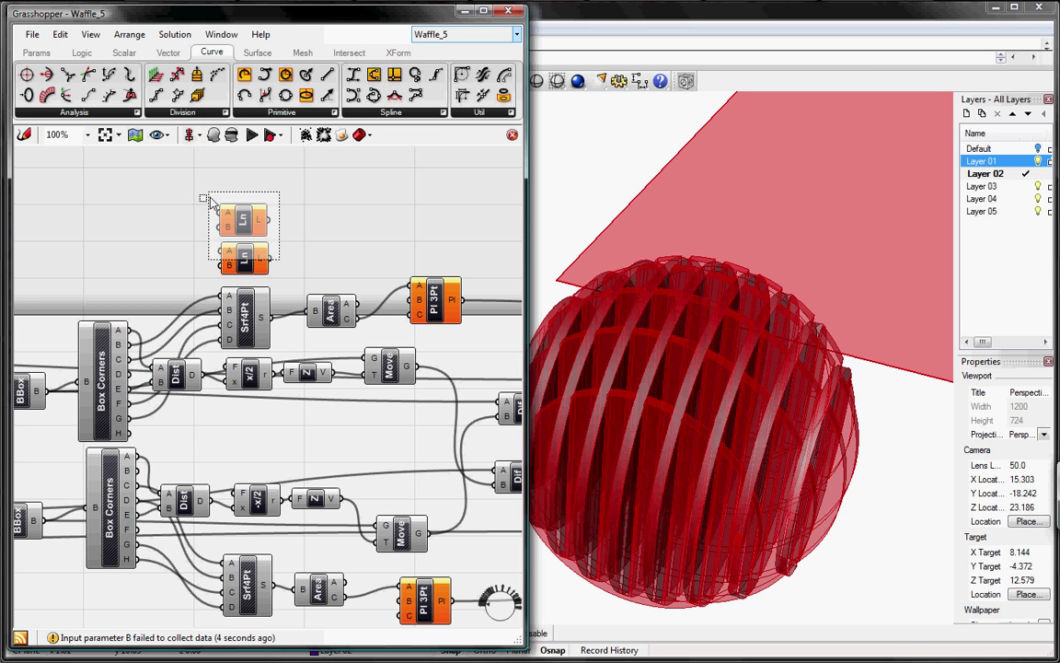
key("ctrl+c")
key("ctrl+v")
left_click_drag(269, 223, 274, 537)
left_click(244, 370)
Wire upper Box Corners outputs into inputs A and B of both upper Line components so the two lines share corner G
right_click_drag(237, 291, 260, 398)
left_click(275, 289)
left_click(283, 265)
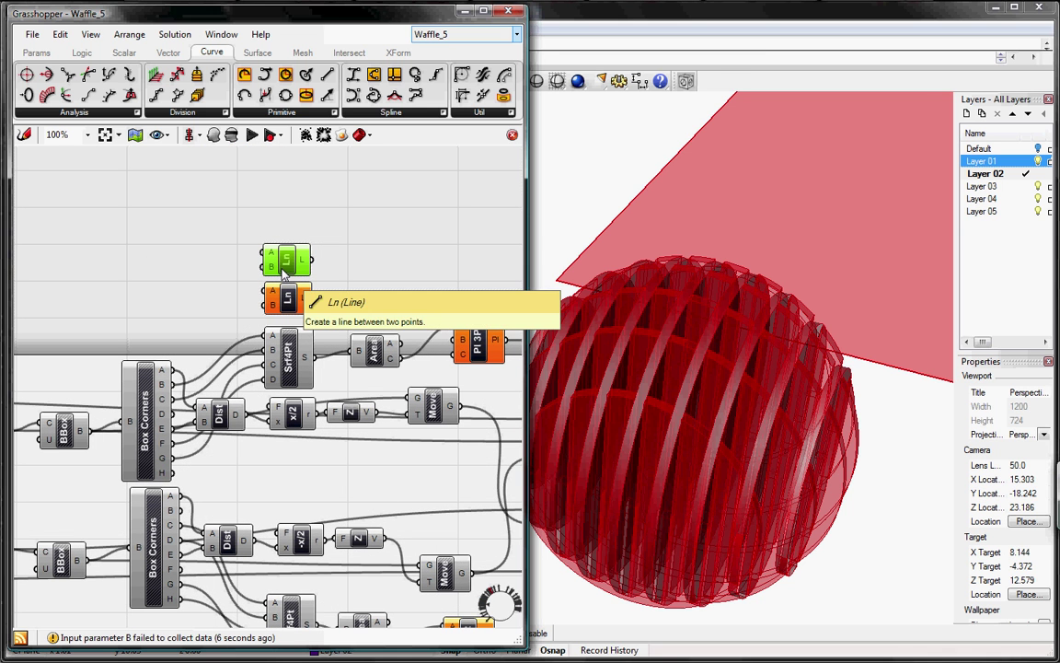
left_click_drag(267, 255, 163, 370)
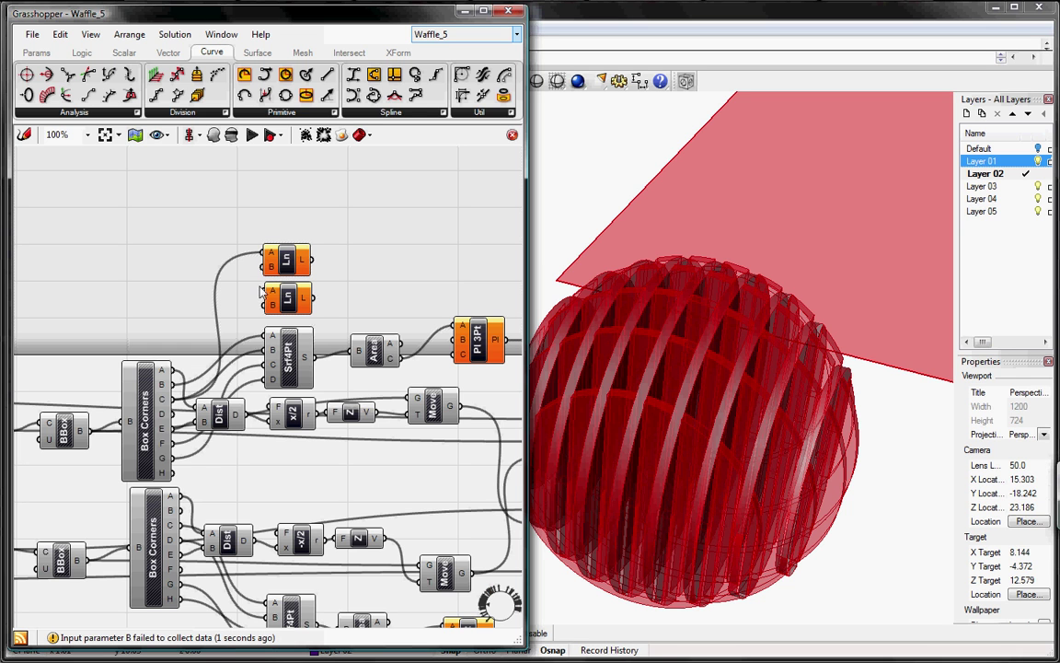
mouse_move(172, 439)
left_mouse_down()
mouse_move(161, 459)
mouse_move(171, 457)
left_mouse_up()
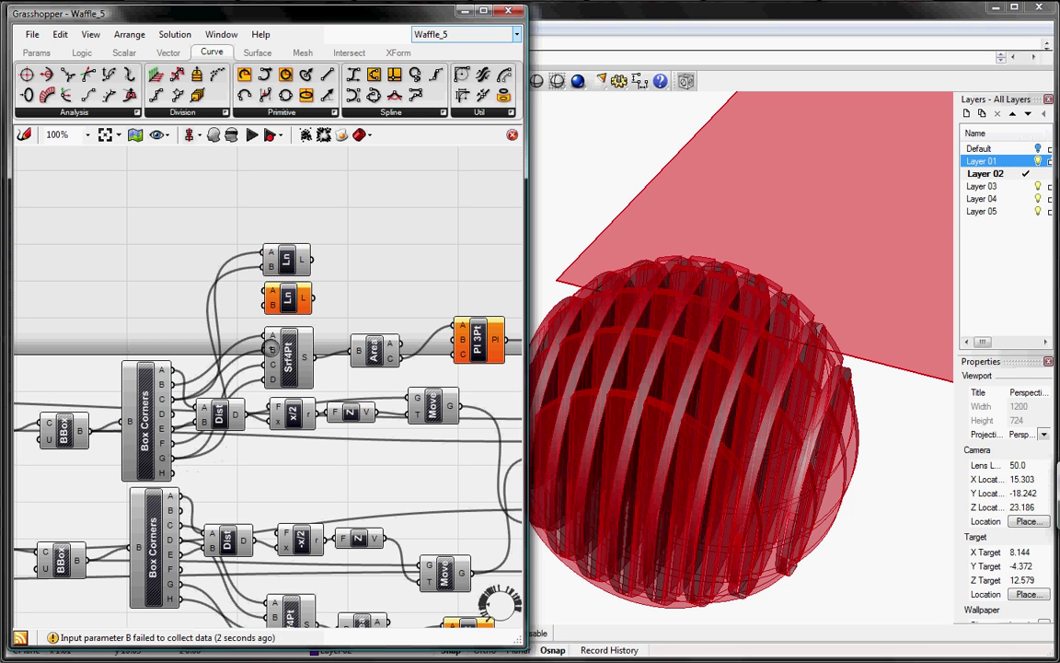
left_click(287, 301)
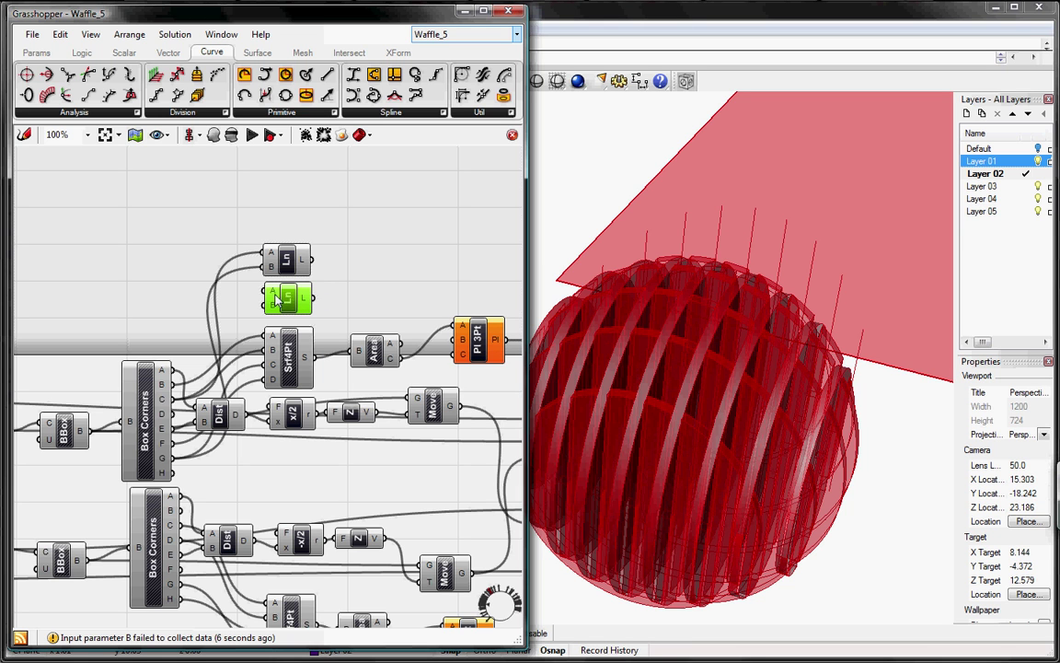
left_click_drag(266, 294, 172, 456)
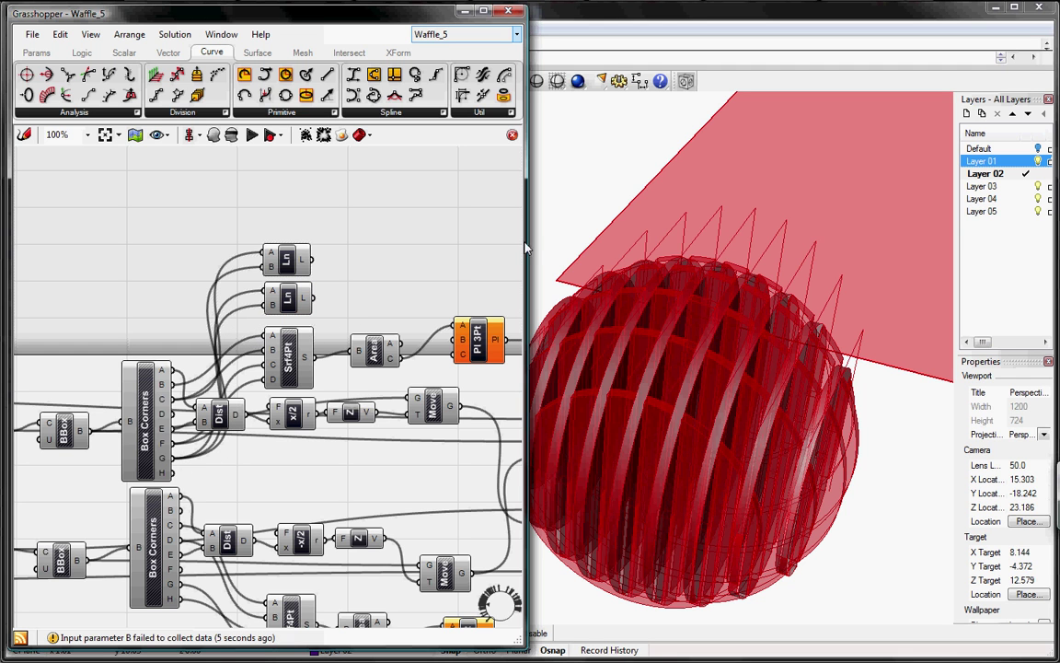
Wire lower Box Corners outputs into inputs A and B of both lower Line components, with the two lines meeting at corner G
right_click_drag(378, 294, 292, 294)
right_click_drag(232, 402, 235, 221)
left_click(216, 520)
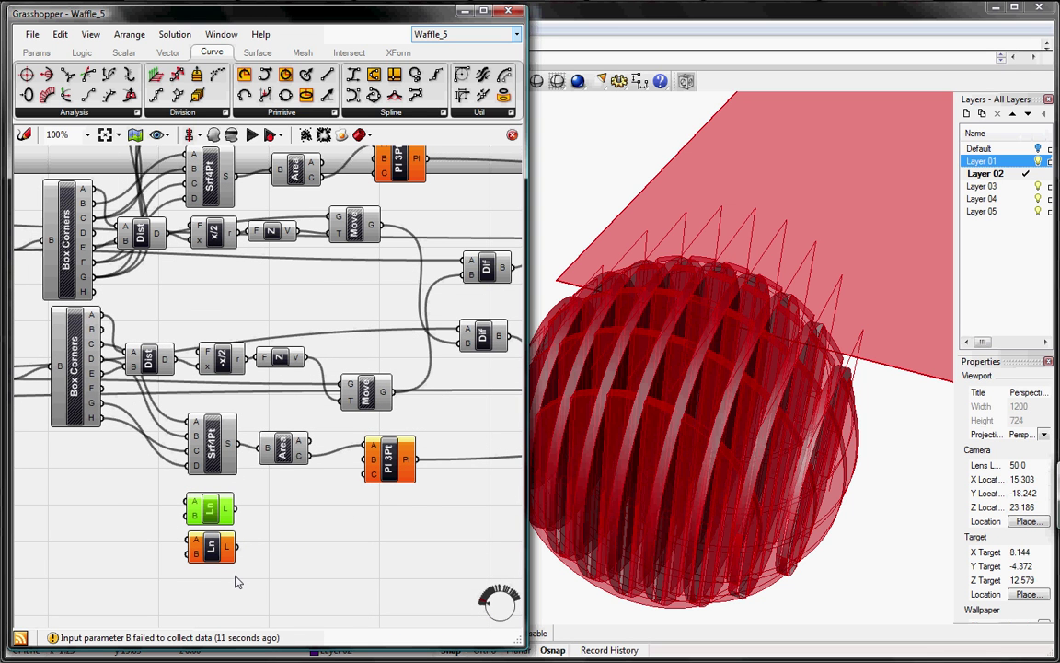
left_click_drag(188, 508, 134, 366)
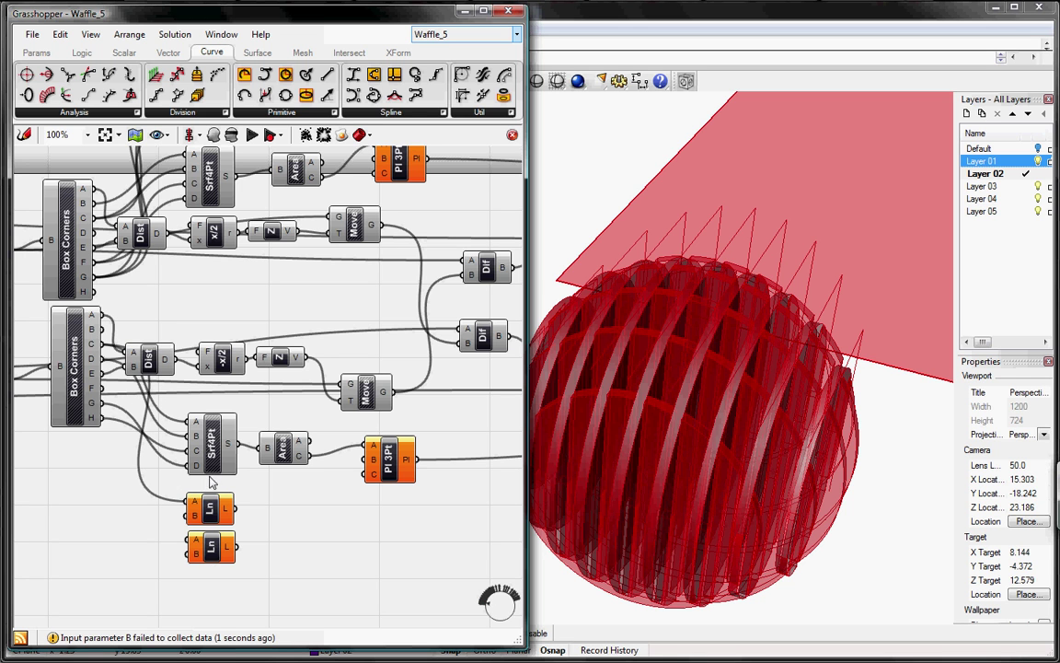
left_click_drag(112, 367, 111, 403)
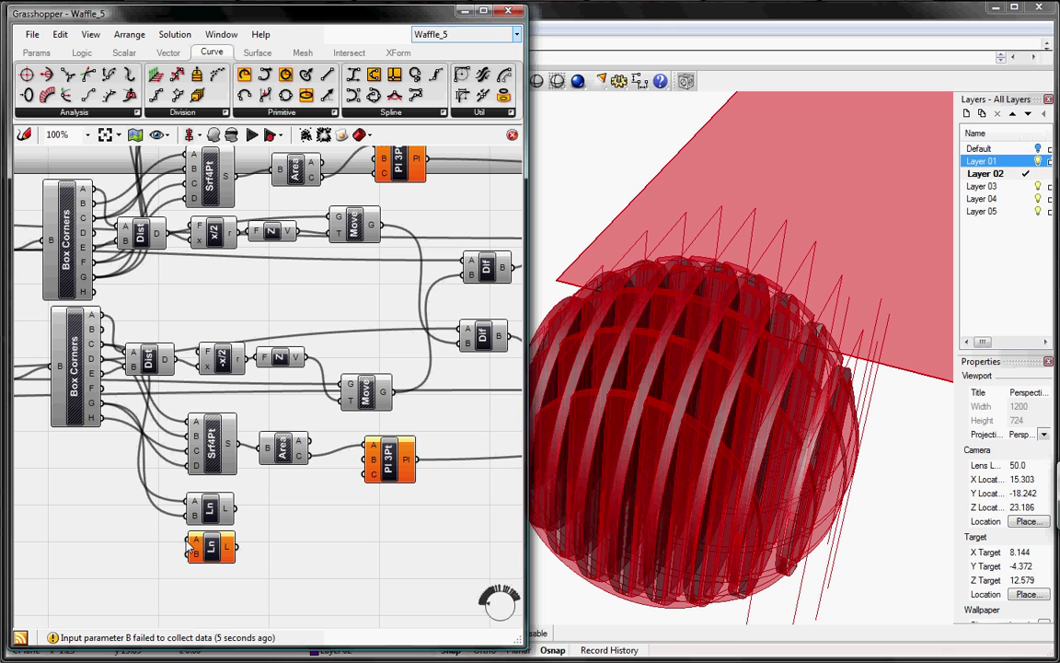
left_click(197, 548)
left_click_drag(192, 543, 107, 401)
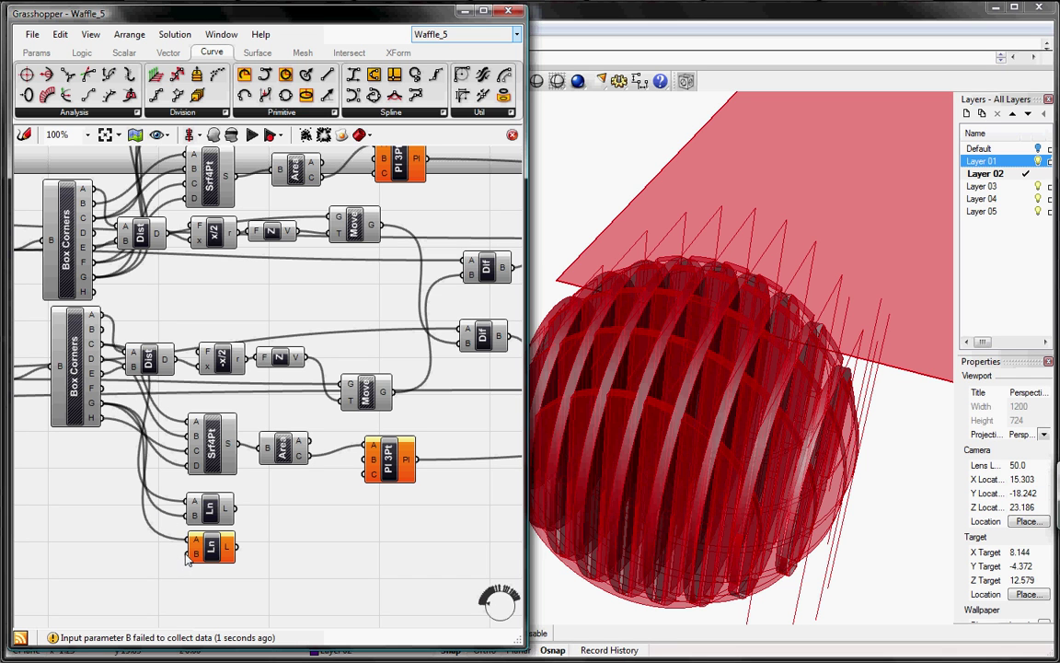
left_click_drag(119, 436, 95, 377)
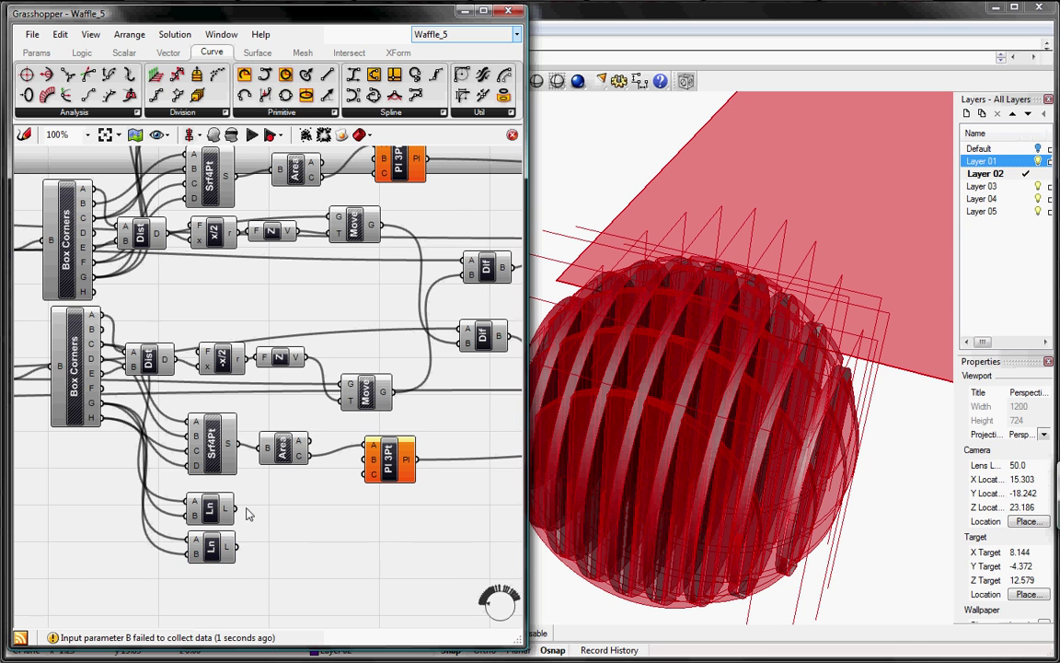
Add an Evaluate Length component near the upper Line components and set its length input L to 0.5
right_click_drag(241, 442, 210, 631)
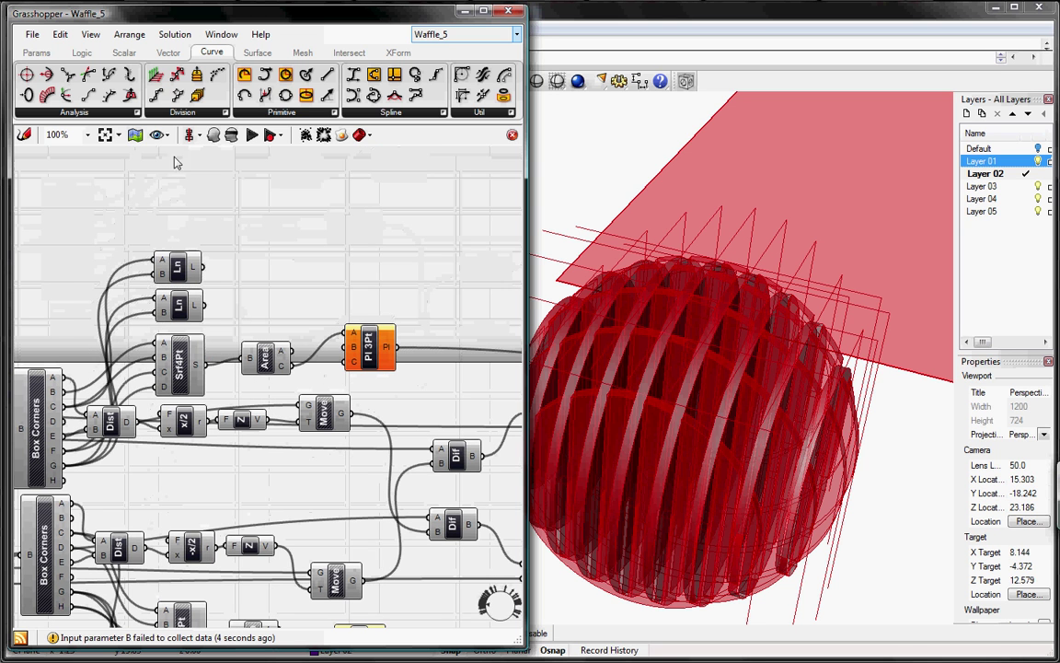
left_click(99, 113)
left_click_drag(183, 158, 251, 227)
right_click(250, 227)
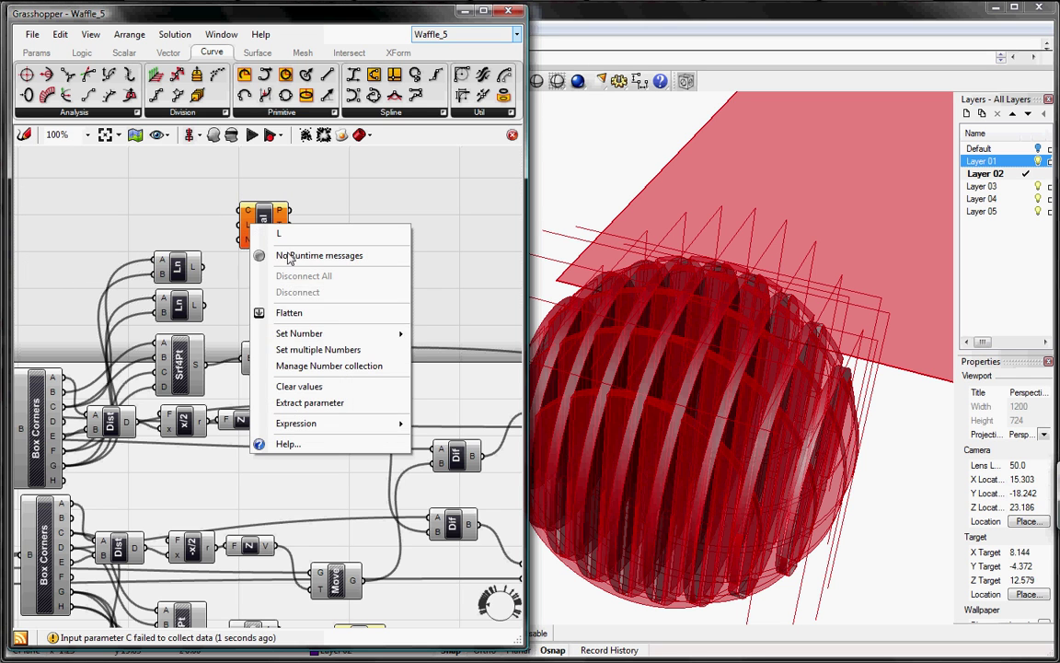
mouse_move(331, 334)
type("0.5")
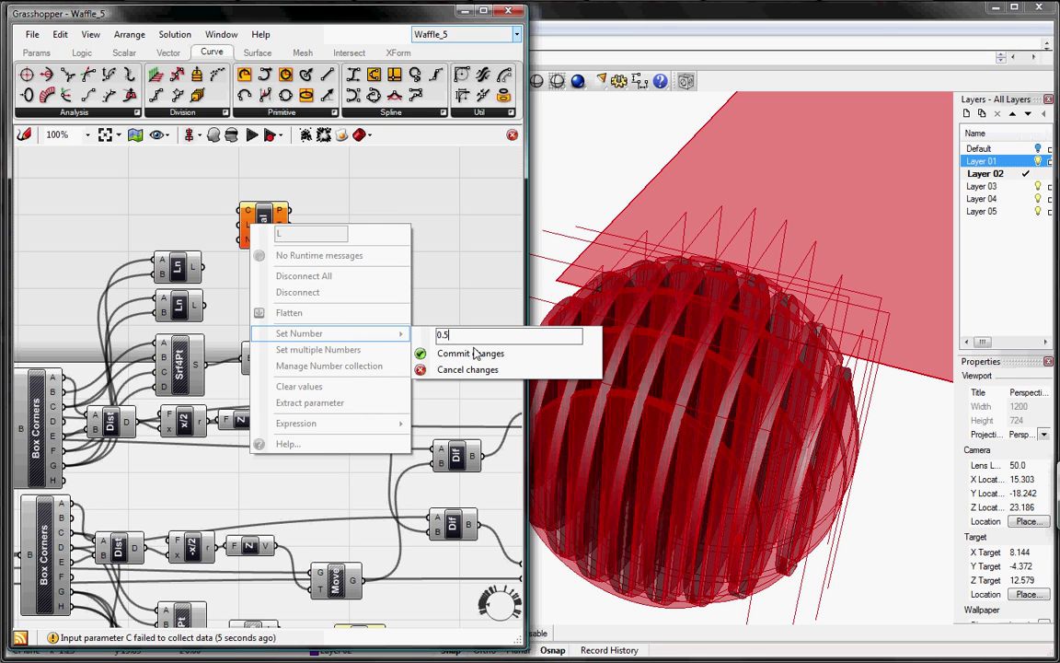
left_click(465, 357)
Duplicate the Evaluate Length component to make one pair for the upper lines and another pair for the lower lines
left_click_drag(278, 244, 253, 225)
key("ctrl+c")
key("ctrl+v")
left_click_drag(301, 267, 296, 473)
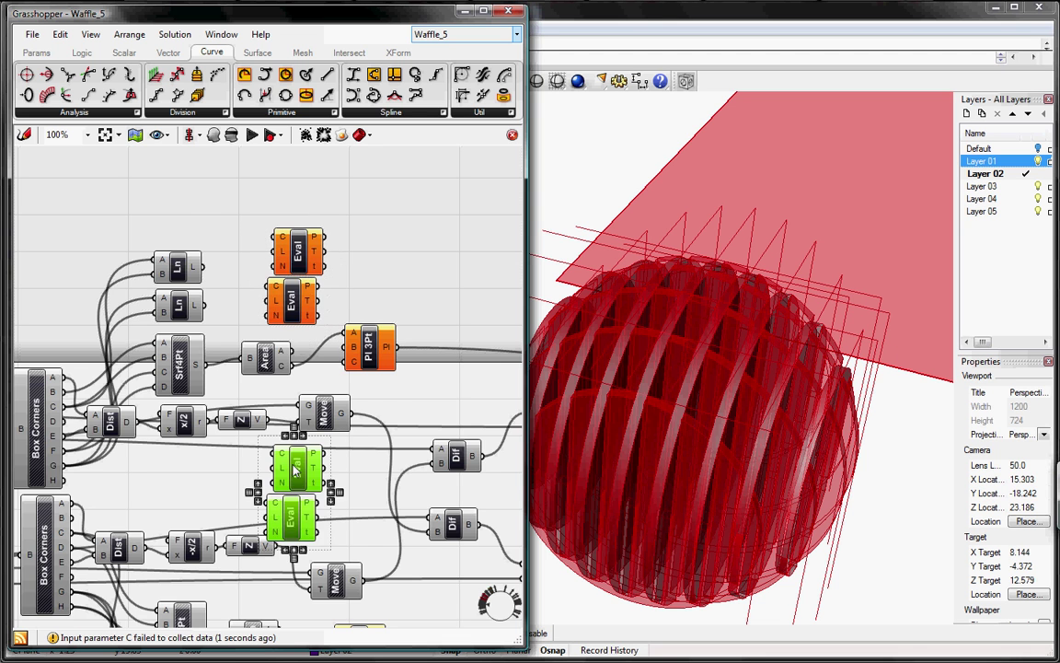
Wire the lower Line components into input C of their Evaluate Length pair and connect the resulting points to the lower Plane 3Pt inputs B and C
right_click_drag(263, 418, 275, 225)
left_click_drag(307, 267, 260, 519)
left_click(359, 487)
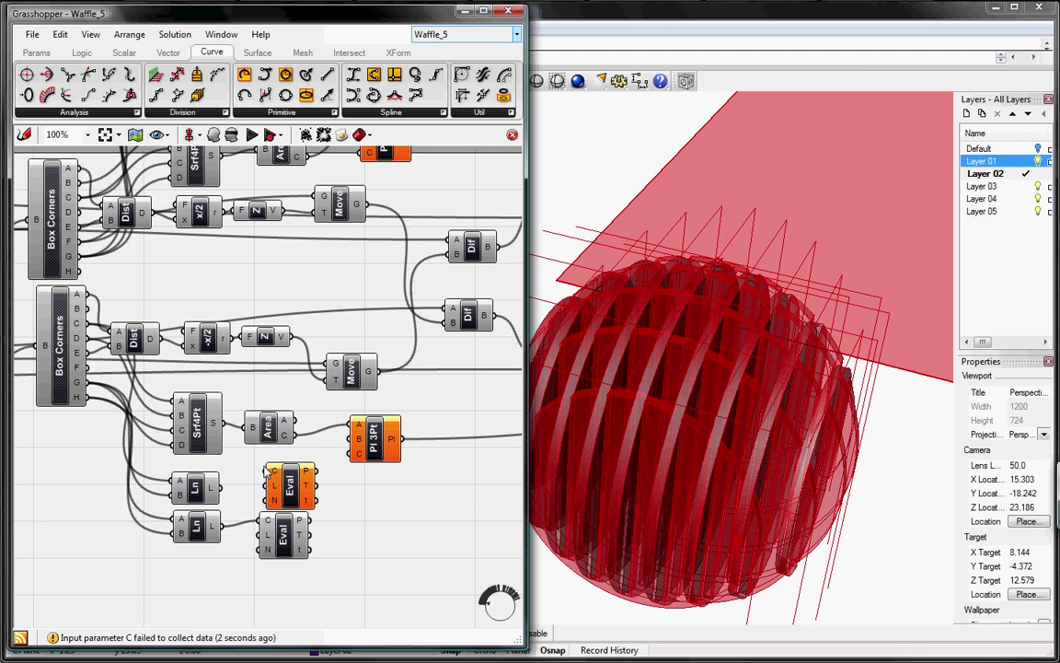
left_click_drag(214, 489, 272, 471)
right_click_drag(321, 479, 264, 527)
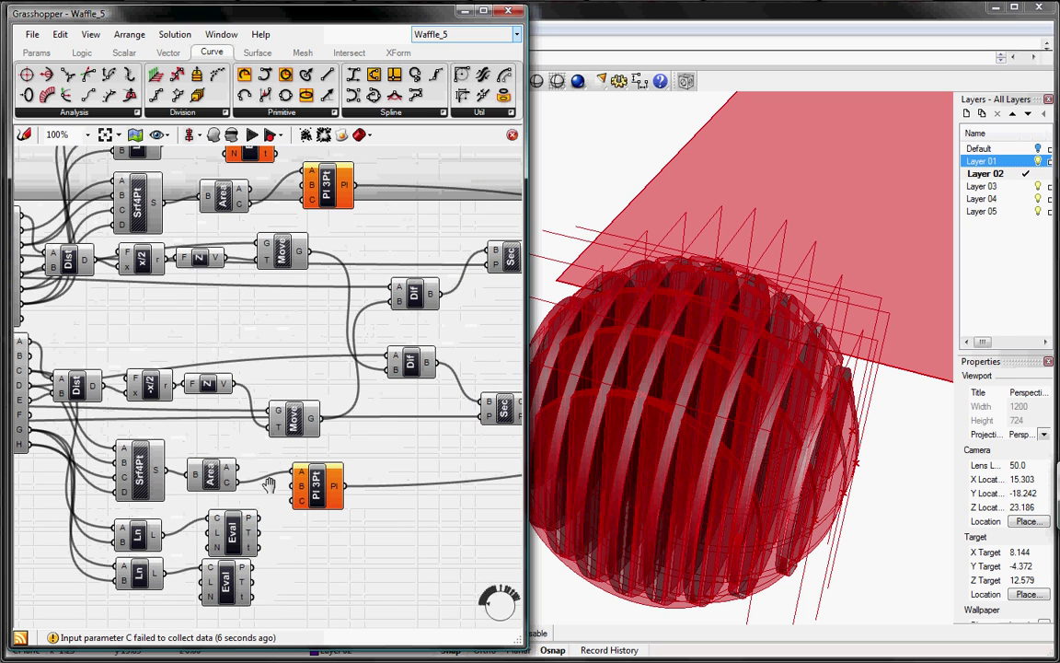
left_click_drag(290, 501, 261, 518)
Wire the upper Line components into input C of their Evaluate Length pair and connect their P outputs to the upper Plane 3Pt inputs B and C
right_click_drag(237, 195, 253, 368)
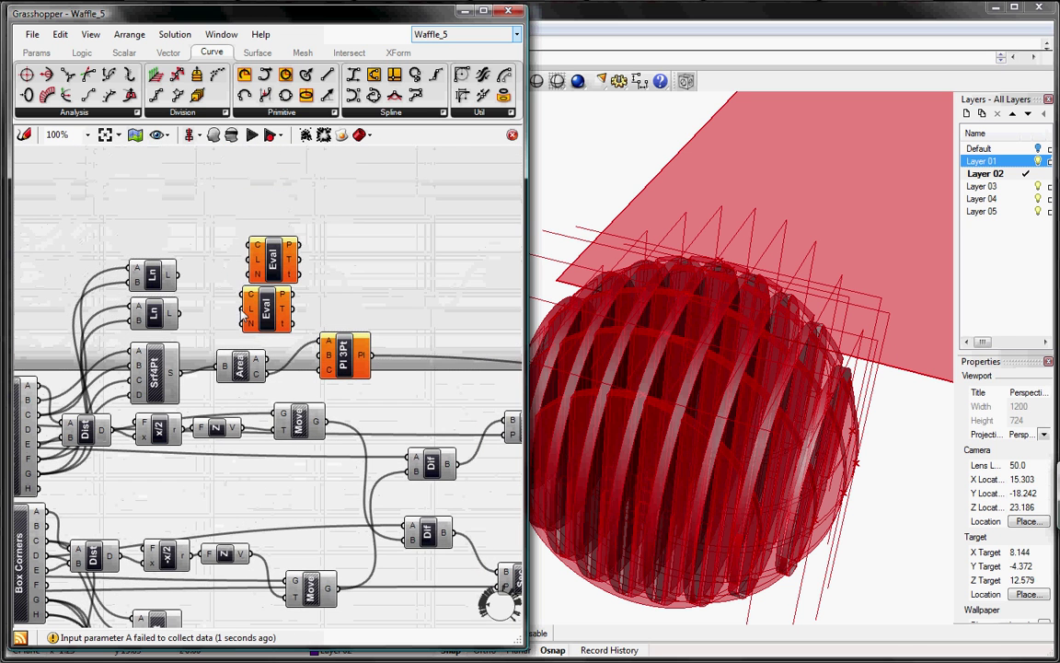
left_click_drag(179, 314, 246, 294)
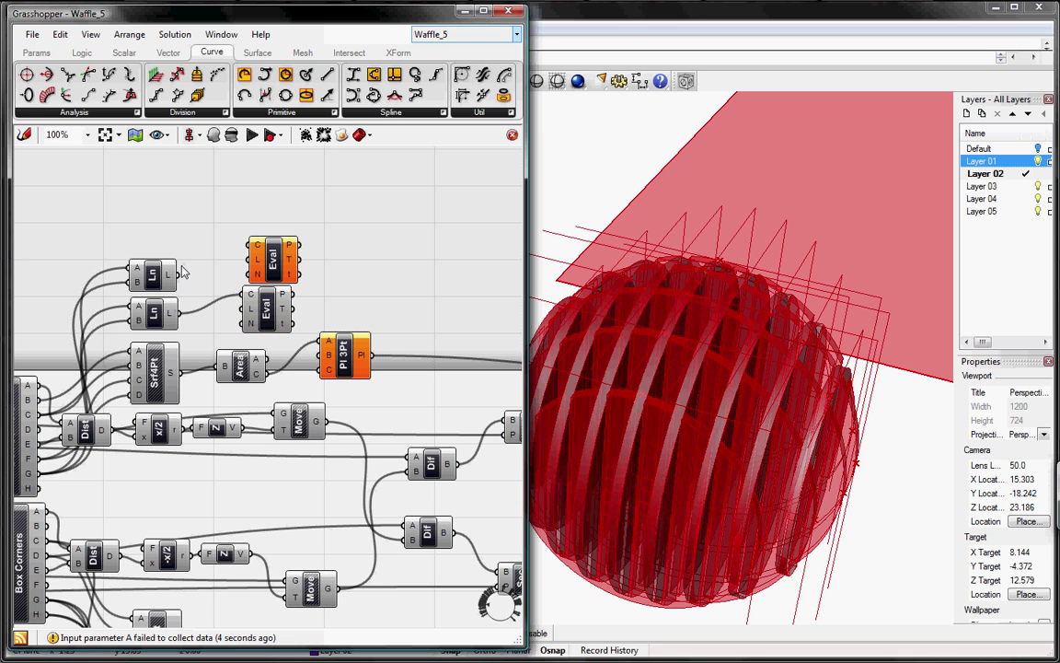
left_click_drag(254, 247, 324, 367)
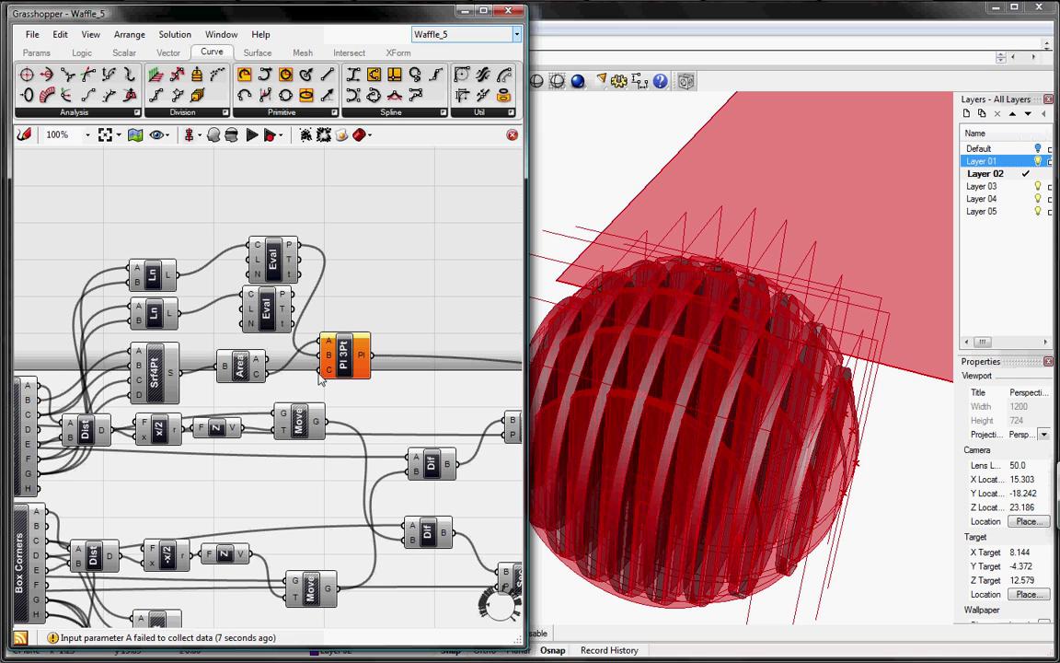
left_click_drag(291, 295, 407, 293)
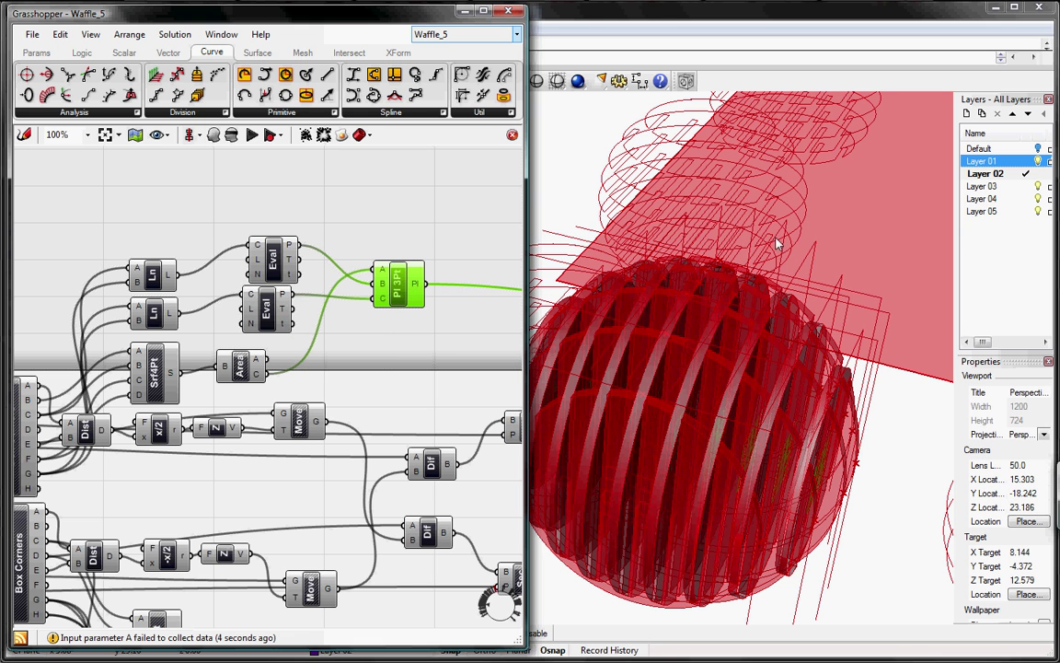
scroll(689, 307, "down", 5)
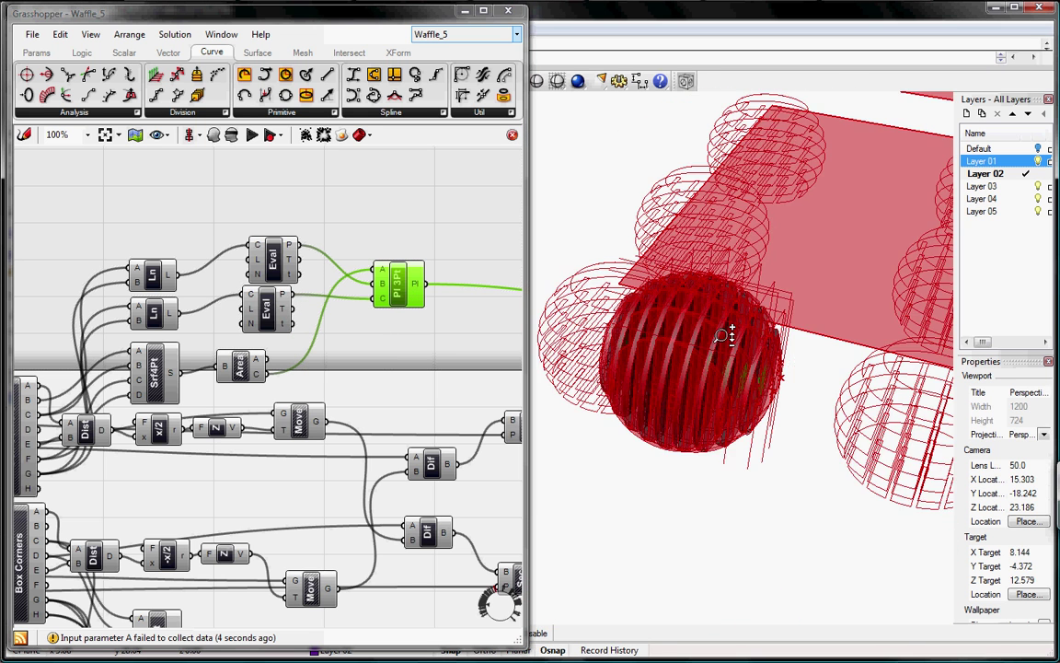
scroll(725, 336, "down", 8)
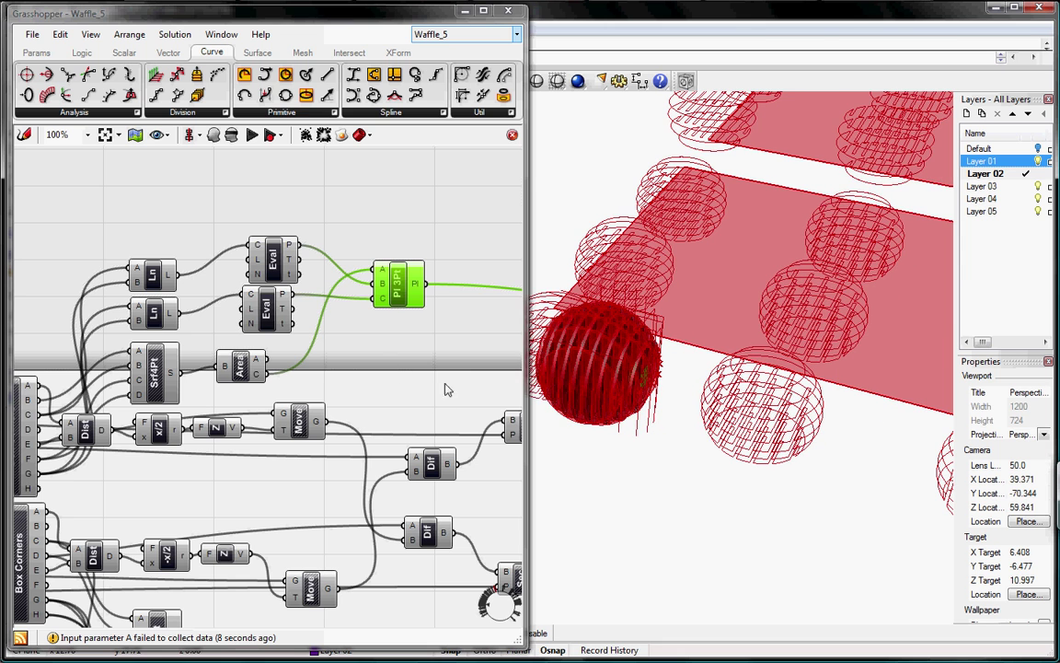
Flatten inputs G, A and B of the upper Orient component
mouse_move(427, 400)
right_mouse_down()
mouse_move(138, 357)
mouse_move(203, 343)
right_mouse_up()
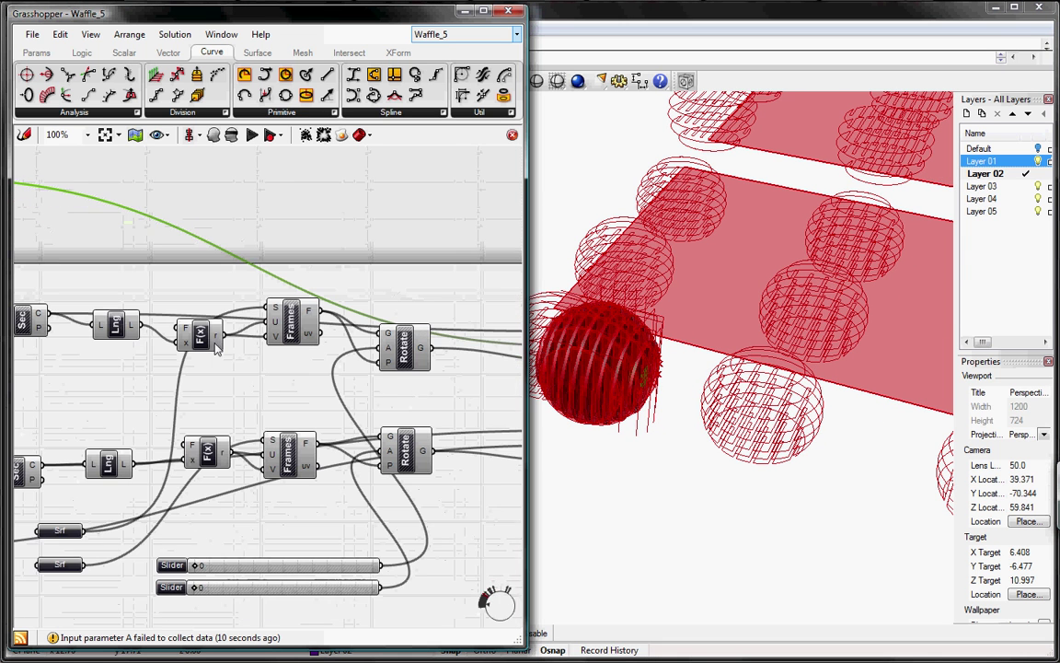
right_click_drag(501, 377, 248, 368)
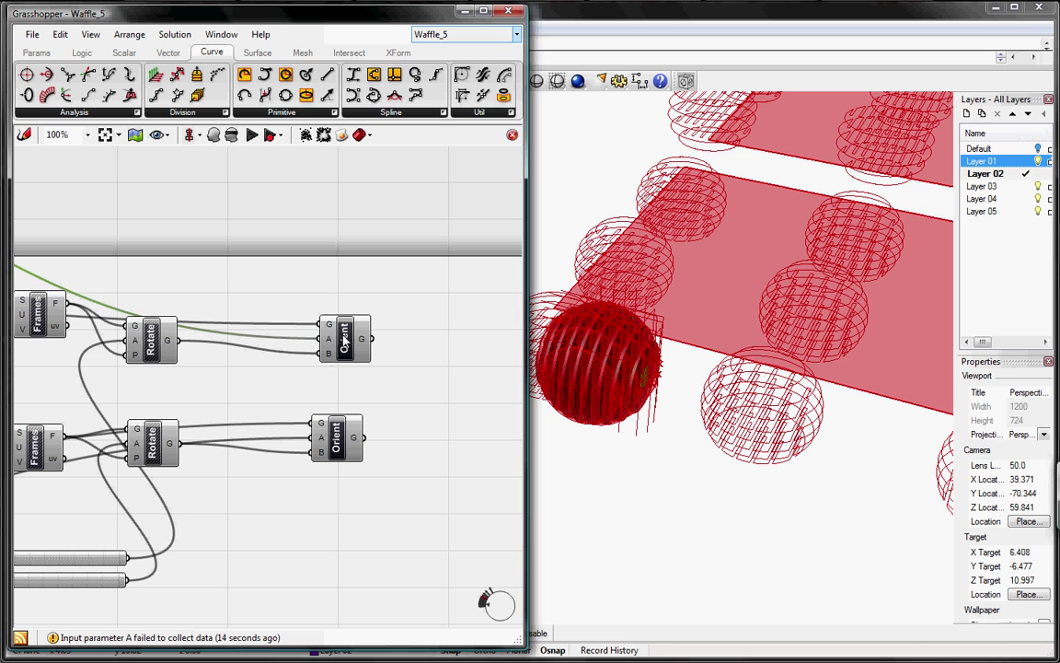
scroll(332, 357, "up", 3)
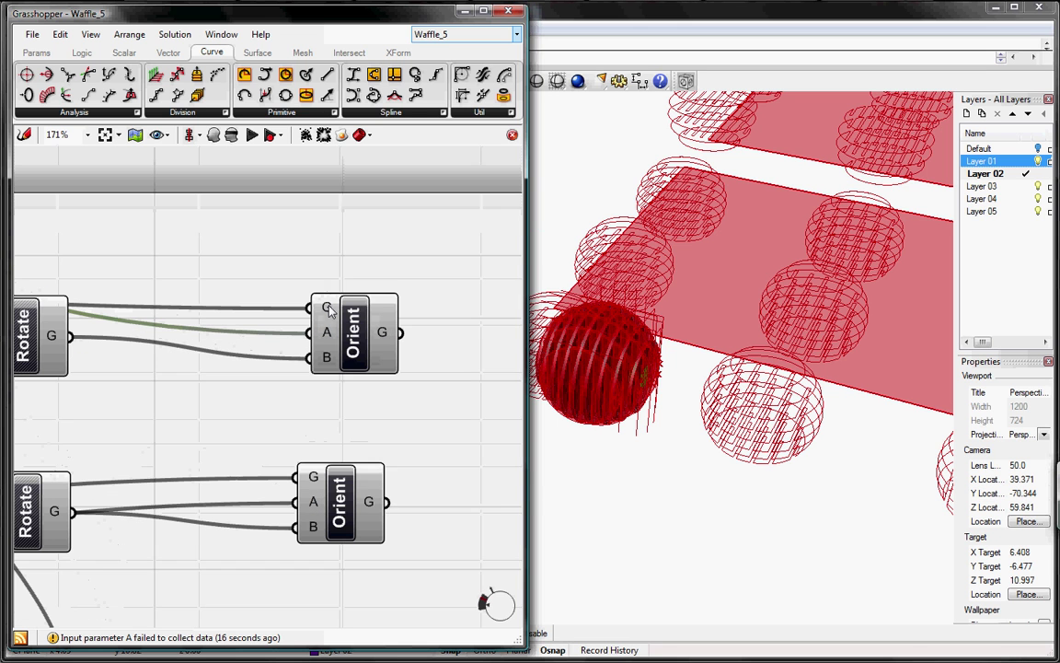
right_click(327, 309)
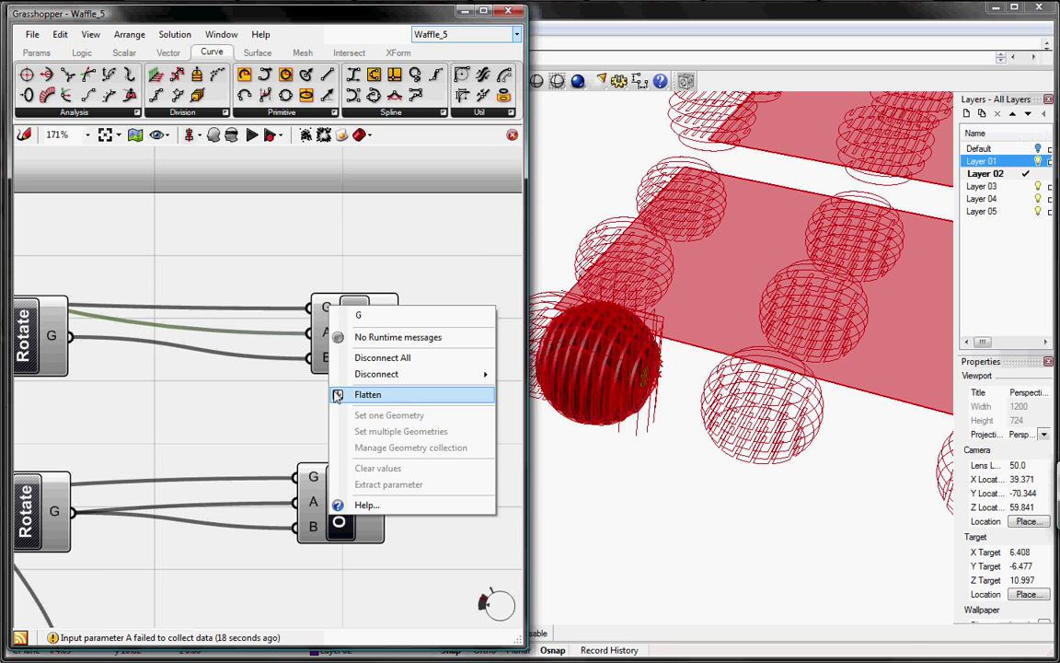
left_click(309, 369)
right_click(328, 309)
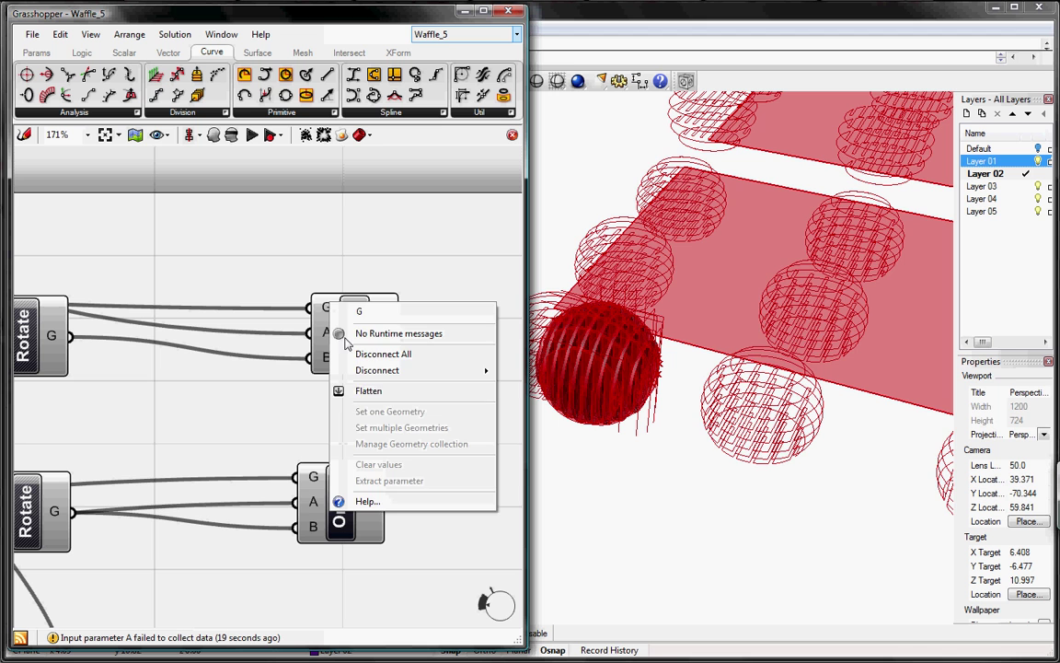
left_click(343, 388)
right_click(327, 334)
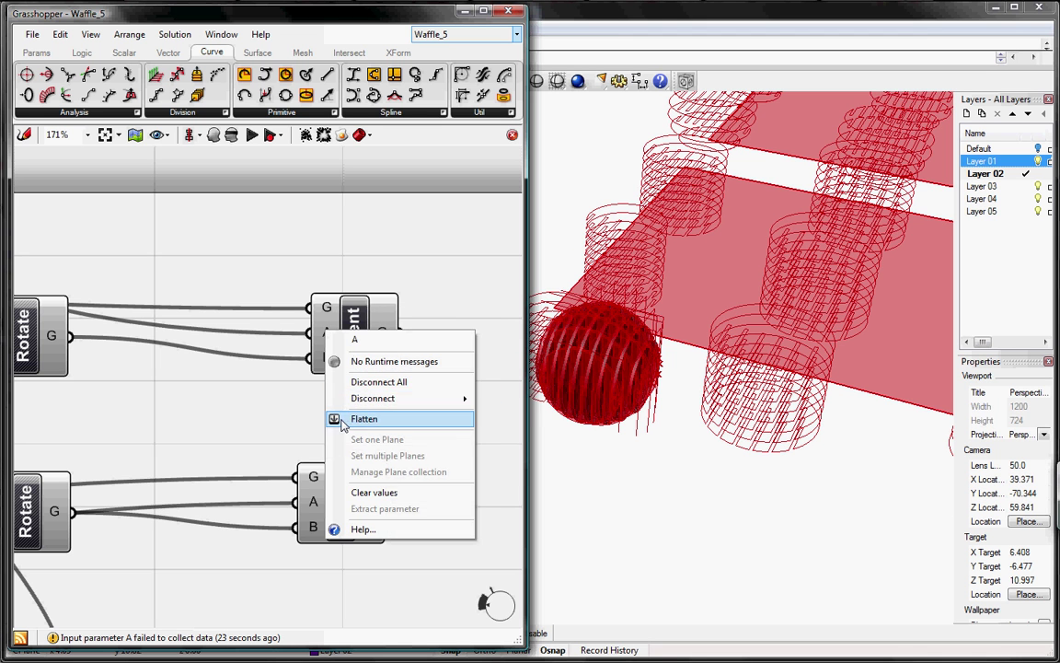
left_click(342, 414)
right_click(327, 359)
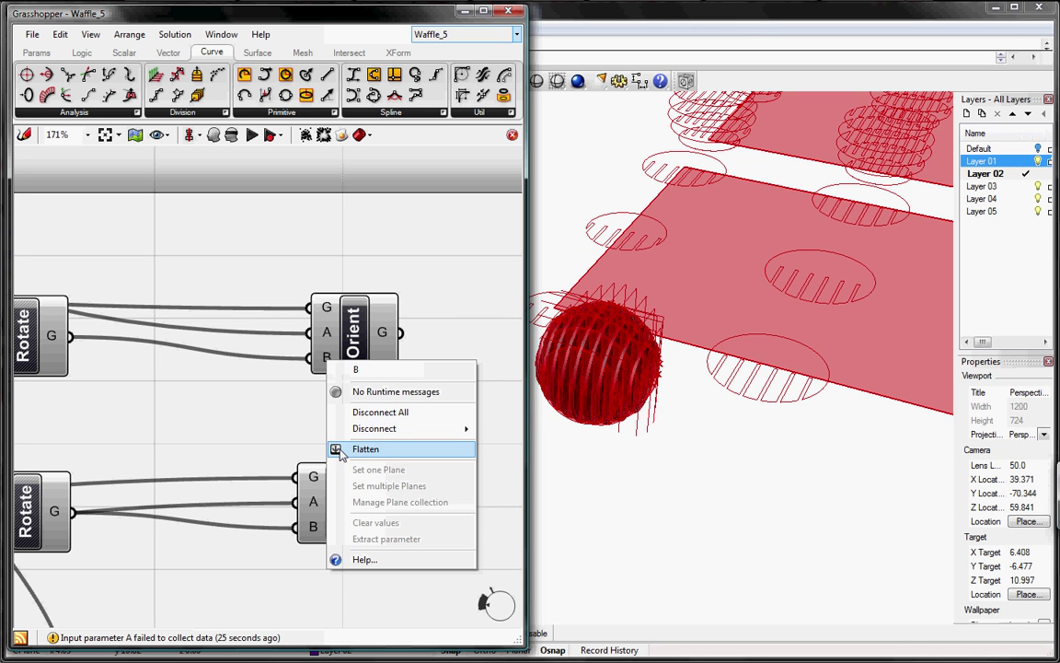
left_click(348, 445)
Flatten inputs G, A and B of the lower Orient component
right_click(313, 479)
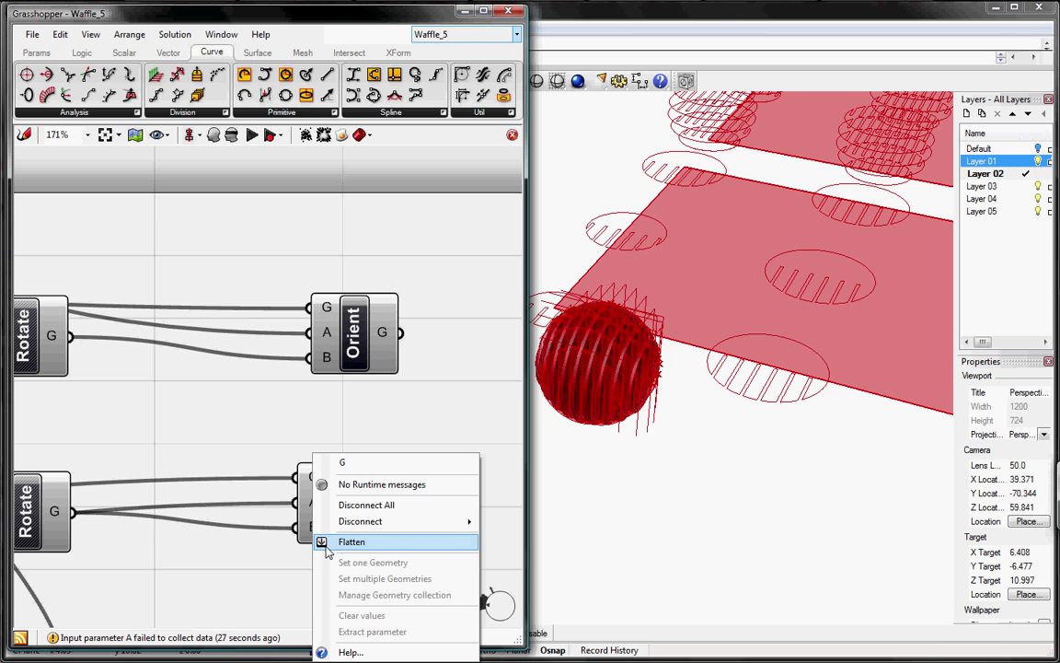
left_click(324, 541)
right_click(313, 502)
left_click(345, 541)
right_click(311, 527)
left_click(345, 541)
right_click_drag(665, 287, 744, 426, "ctrl")
Turn off the preview of the two lower Line components and their two Evaluate Length components
right_click_drag(124, 410, 327, 374)
scroll(278, 375, "down", 4)
right_click_drag(186, 413, 374, 391)
right_click_drag(201, 330, 397, 318)
right_click_drag(60, 523, 196, 488)
right_click(164, 475)
left_click(181, 500)
right_click(162, 507)
left_click(196, 497)
right_click(246, 474)
left_click(258, 453)
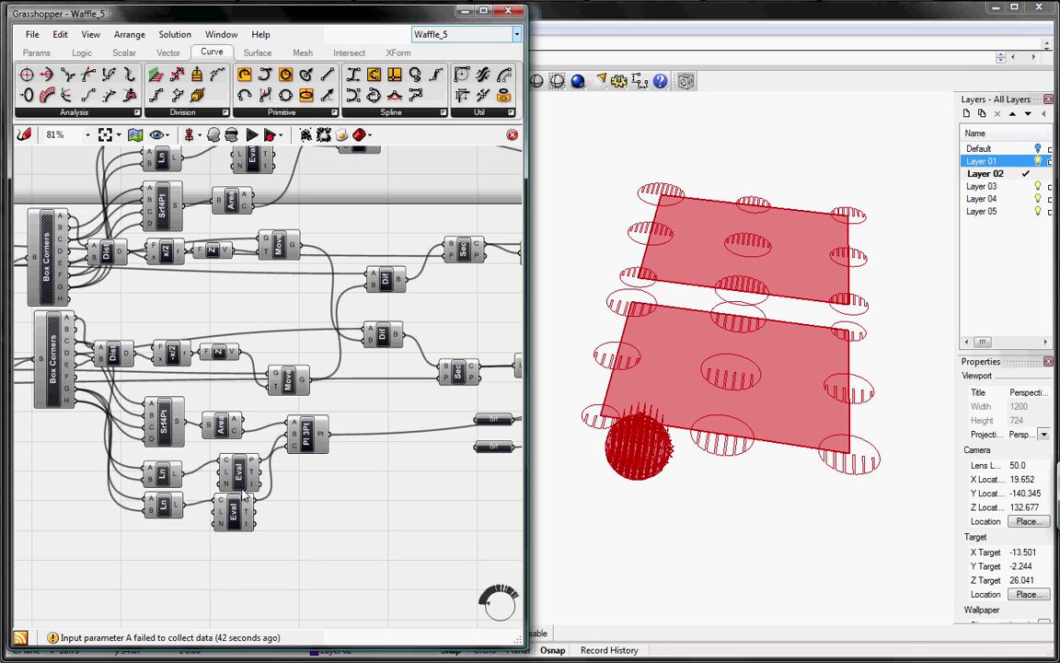
right_click(227, 509)
left_click(189, 412)
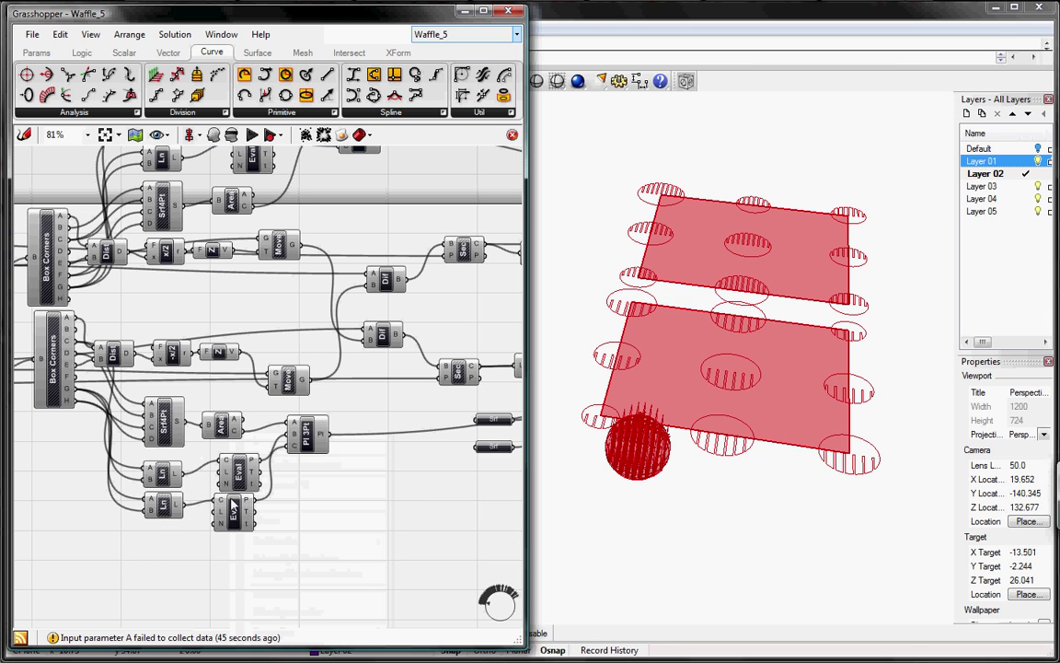
right_click(230, 465)
left_click(259, 456)
Turn off the preview of the two upper Evaluate Length components and the two upper Line components
right_click_drag(176, 229, 187, 368)
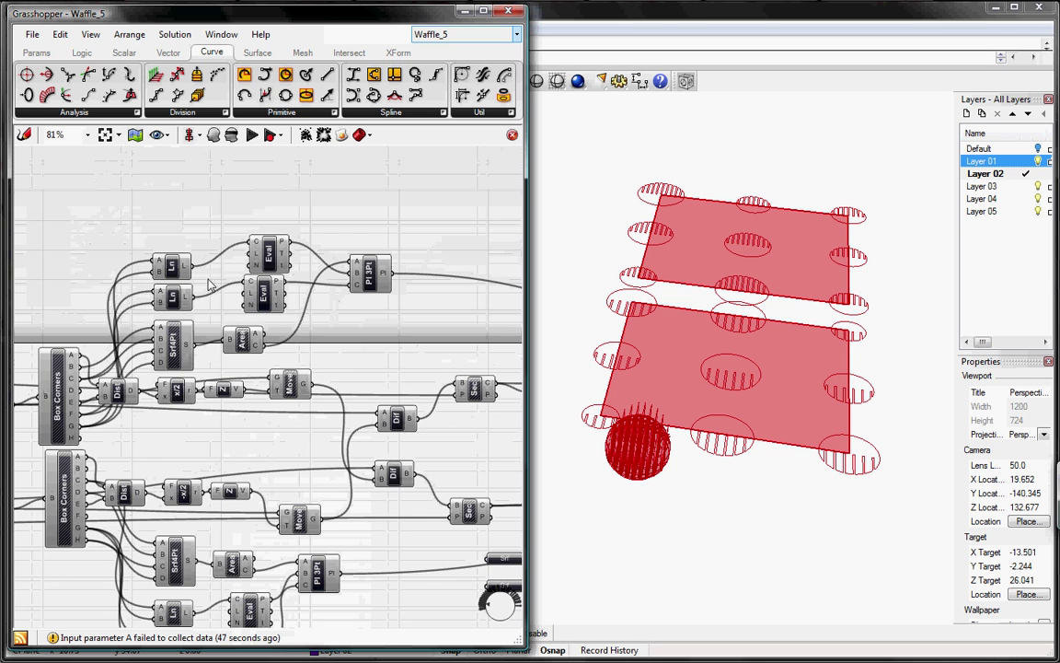
right_click(262, 284)
left_click(281, 312)
right_click(272, 247)
left_click(281, 273)
right_click(175, 266)
left_click(192, 290)
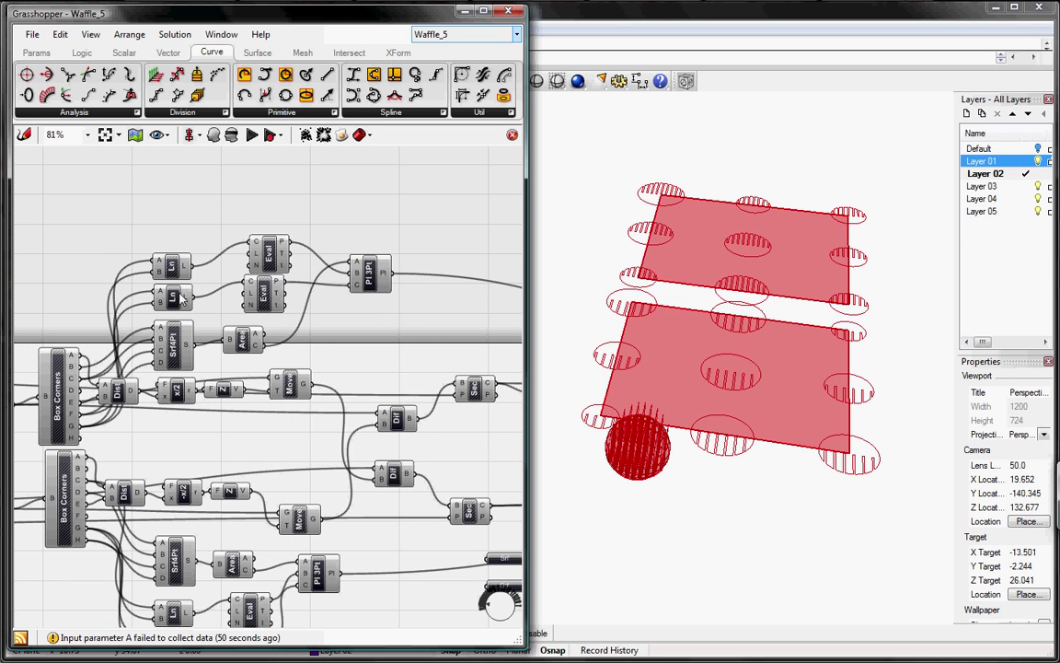
right_click(173, 298)
left_click(194, 326)
Turn off the preview of the two Surface parameters that hold the layout sheets
right_click_drag(362, 427, 160, 257)
right_click(305, 390)
left_click(336, 414)
right_click(303, 416)
left_click(331, 441)
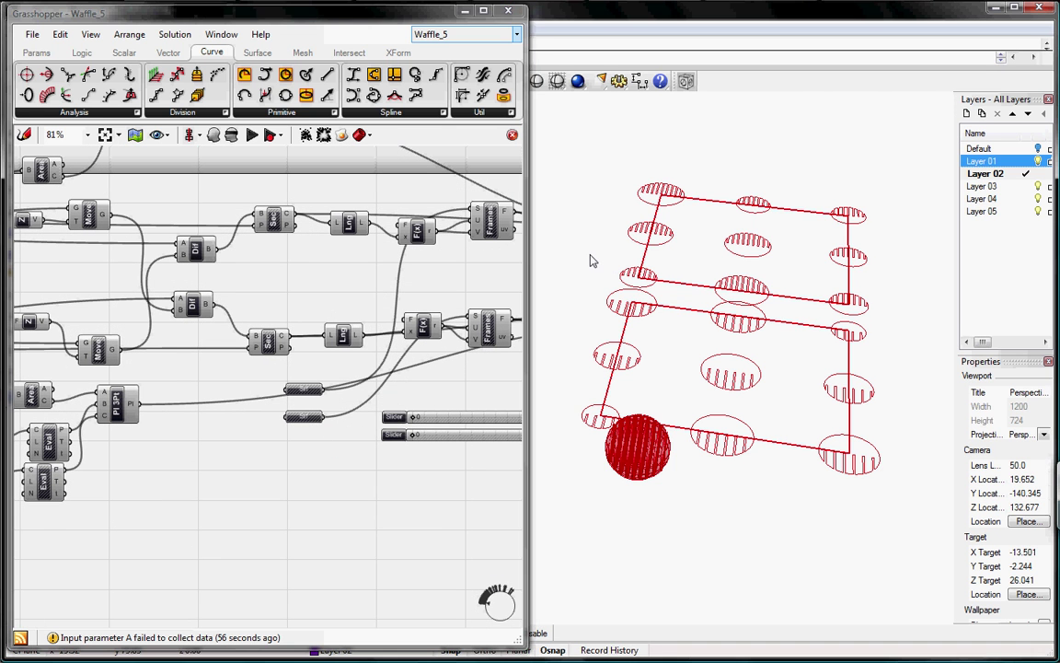
Examine the oriented ribs in the Top and Front views for their height relative to the sheet plane, ending in Perspective
key("ctrl+F1")
right_click_drag(797, 245, 724, 491)
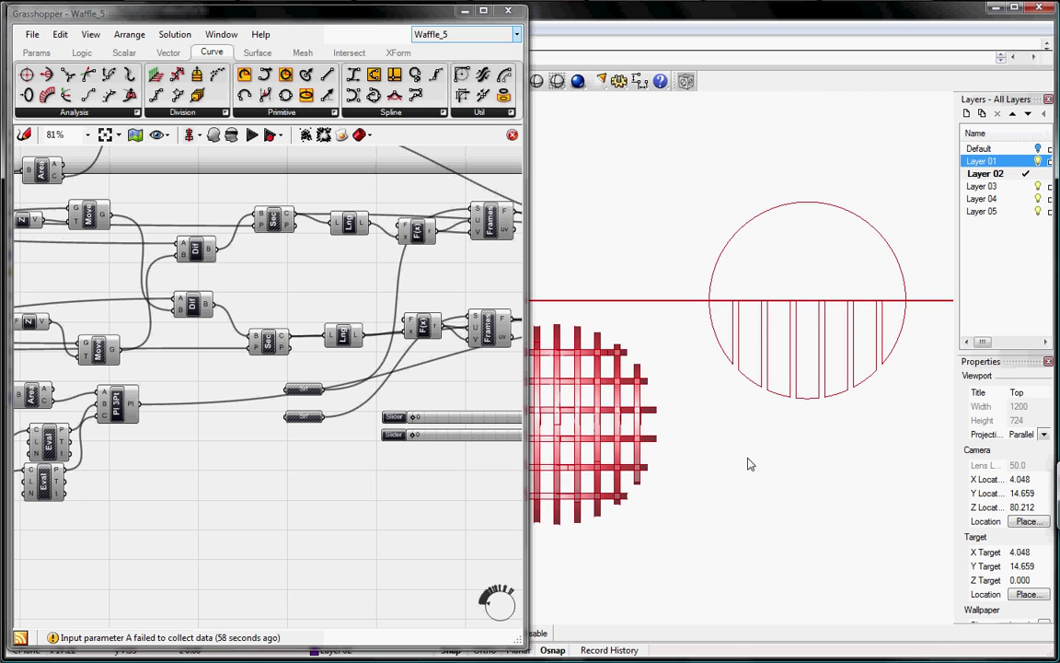
key("ctrl+F2")
right_click_drag(802, 375, 692, 331)
right_click_drag(666, 467, 878, 401)
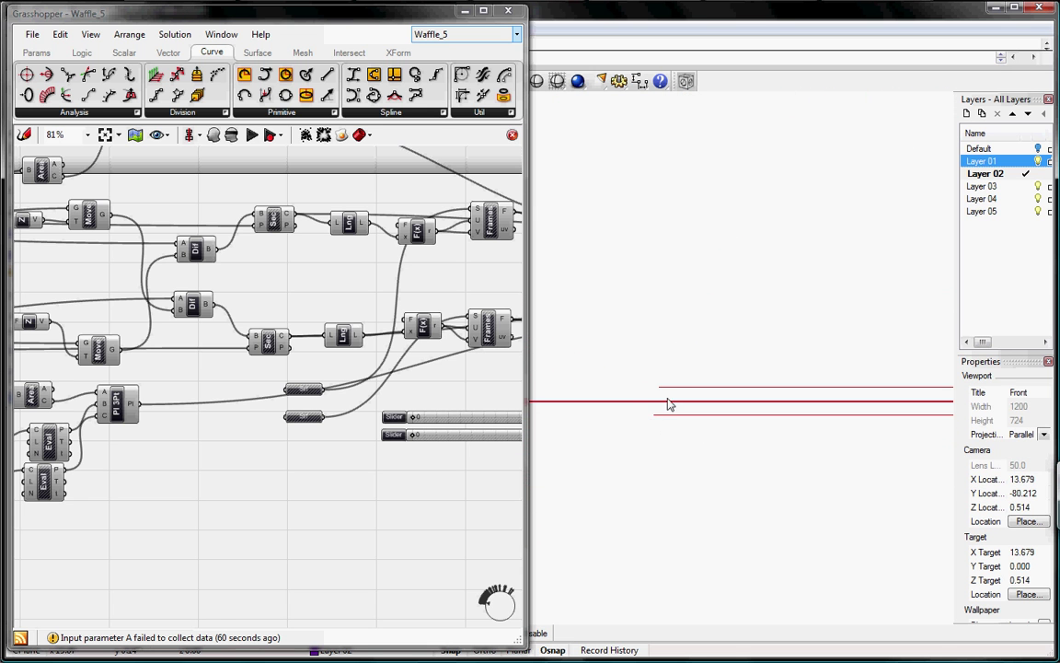
right_click_drag(340, 285, 94, 308)
scroll(256, 300, "down", 4)
right_click_drag(205, 347, 264, 368)
left_click(805, 349)
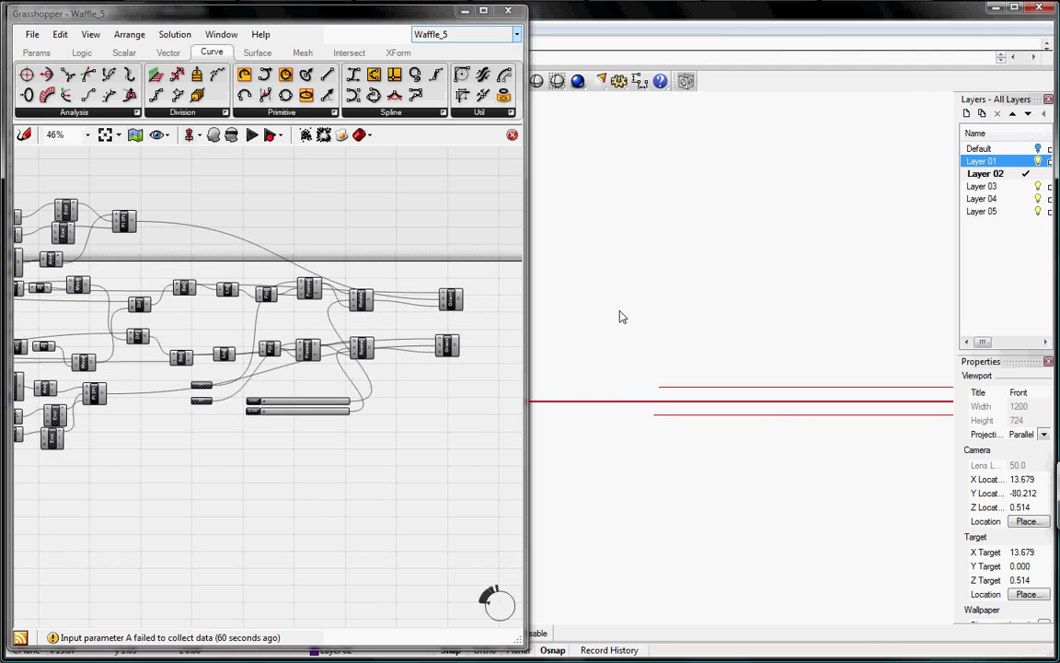
key("ctrl+F3")
key("ctrl+F4")
Add a Move component beside the upper Plane 3Pt and connect the plane output to its input G
right_click_drag(173, 316, 276, 402)
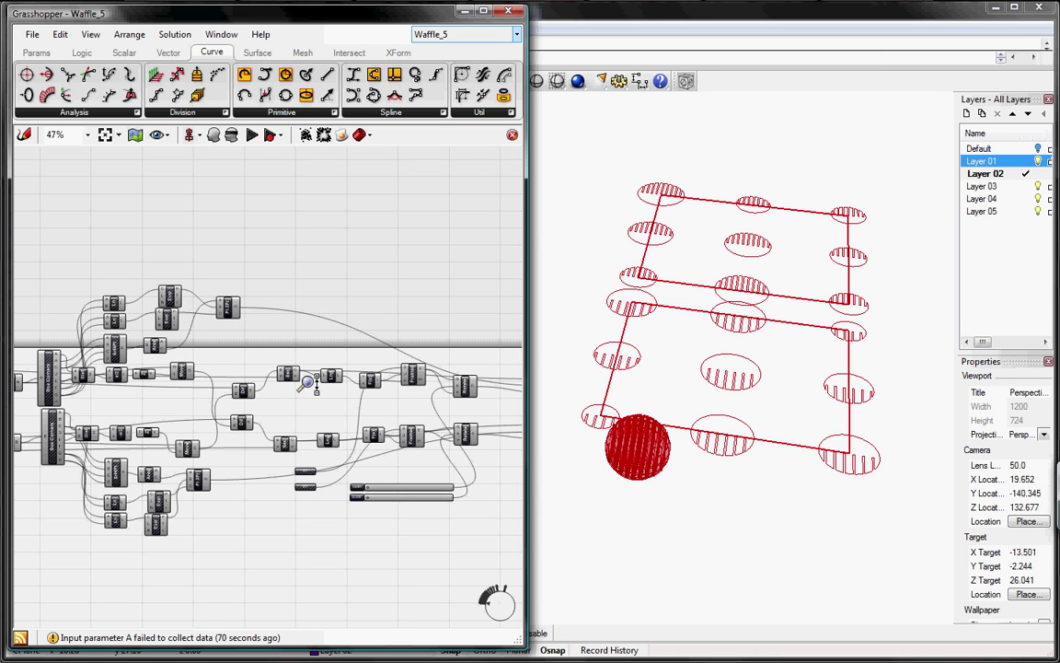
scroll(230, 465, "up", 3)
left_click(178, 476)
left_click_drag(181, 485, 221, 506)
left_click(395, 52)
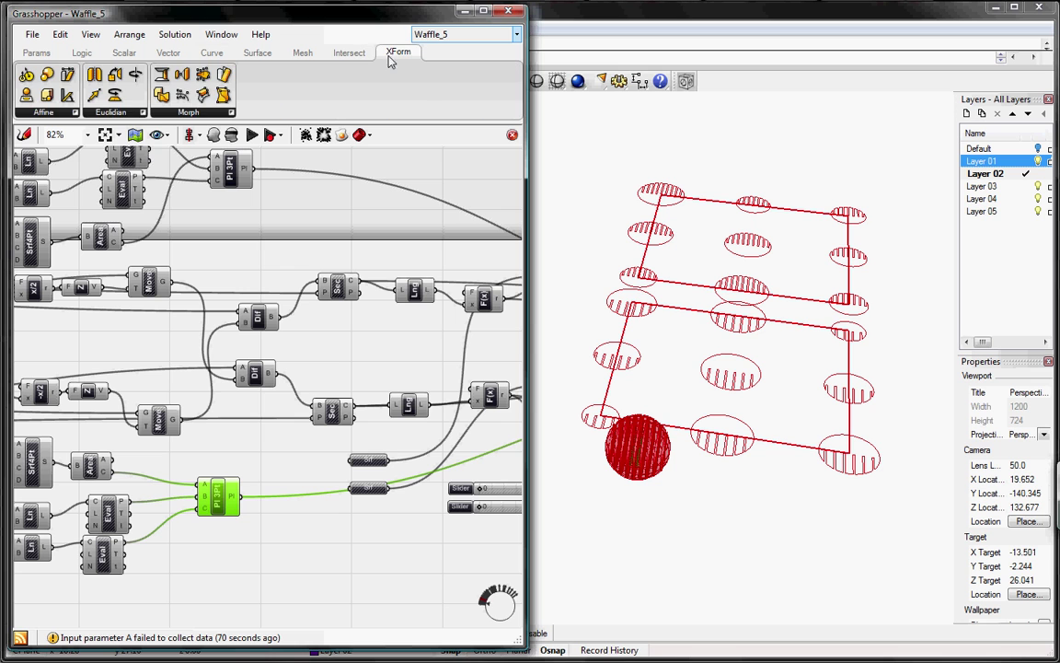
left_click(112, 111)
left_click_drag(120, 158, 262, 164)
left_click(342, 212)
Duplicate the Move component beside the lower Plane 3Pt and connect the lower plane output to the copy's input G
key("ctrl+c")
key("ctrl+v")
left_click_drag(347, 221, 322, 511)
left_click(262, 451)
left_click_drag(241, 493, 241, 495)
left_click_drag(322, 509, 322, 465)
Bring both Move components near the -x/2 vectors and wire the X vector to the upper Move's T and the Y vector to the lower Move's T
left_click(353, 213, "shift")
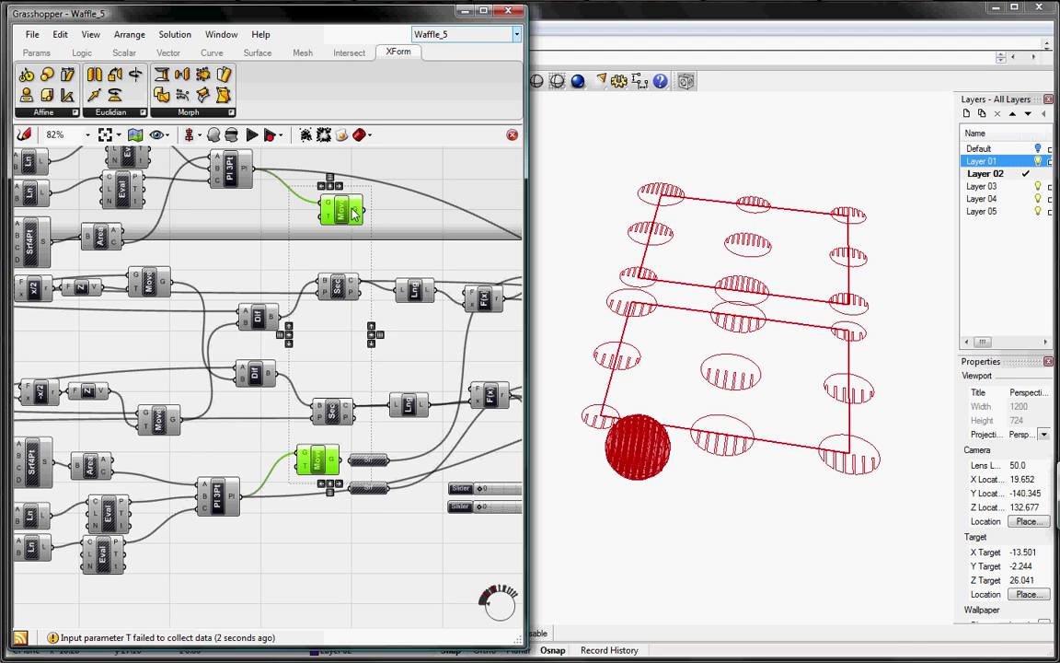
scroll(311, 342, "down", 5)
left_click_drag(446, 327, 208, 289)
scroll(204, 238, "up", 2)
scroll(201, 235, "up", 4)
left_click(315, 341)
right_click_drag(156, 455, 296, 405)
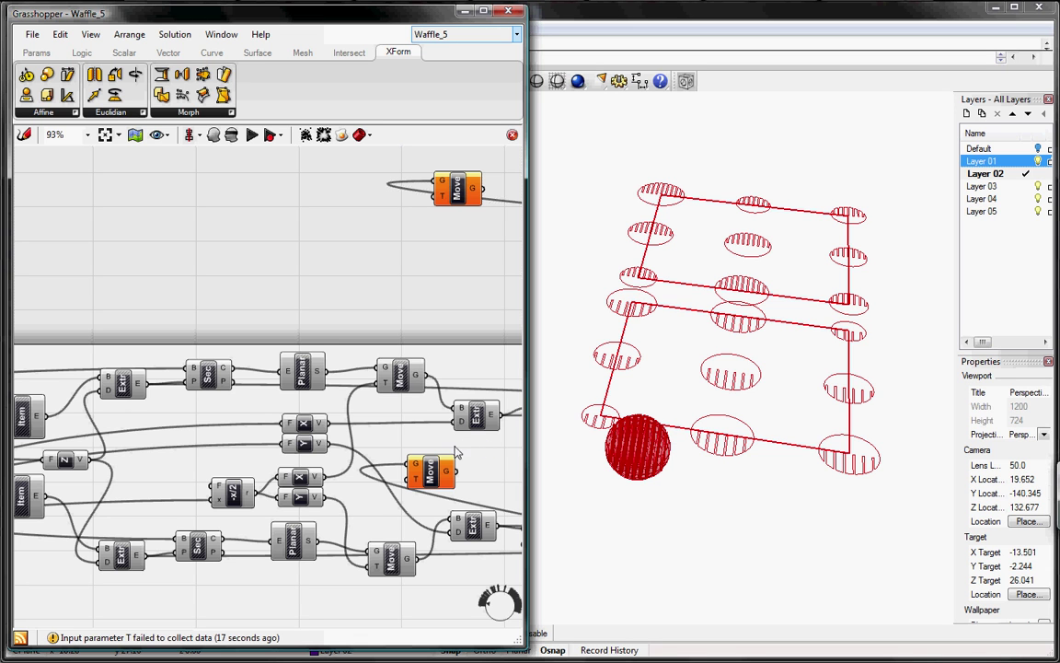
left_click_drag(322, 498, 411, 480)
left_click_drag(322, 443, 430, 203)
right_click_drag(431, 319, 265, 352)
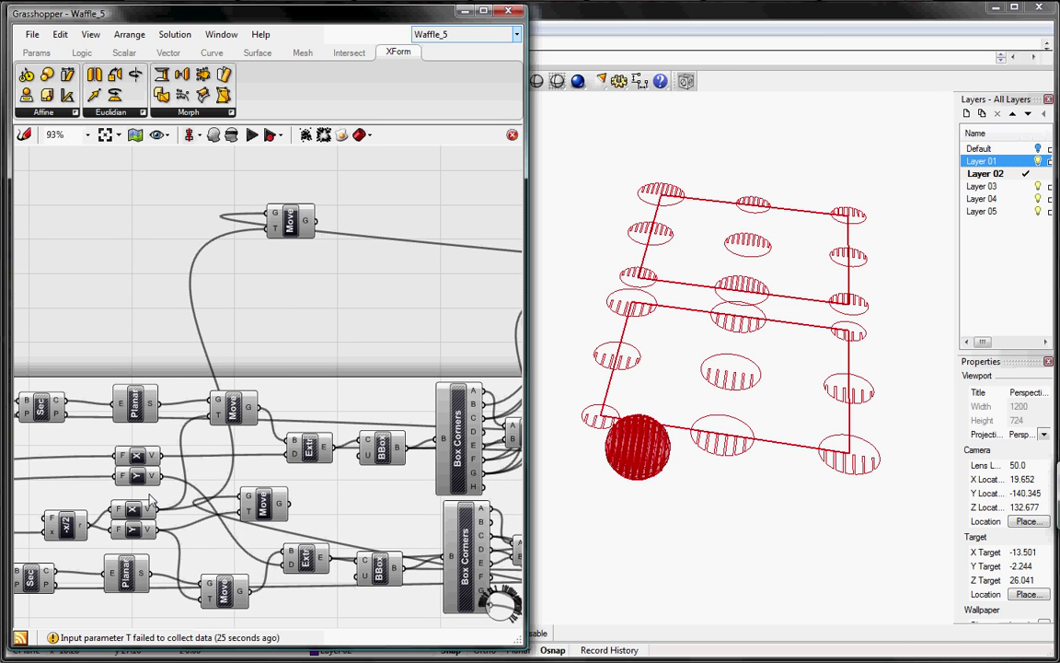
Reposition both Move components back beside their upper and lower Plane 3Pt components
left_click_drag(266, 501, 293, 274)
right_click_drag(343, 325, 345, 328)
scroll(129, 319, "down", 5)
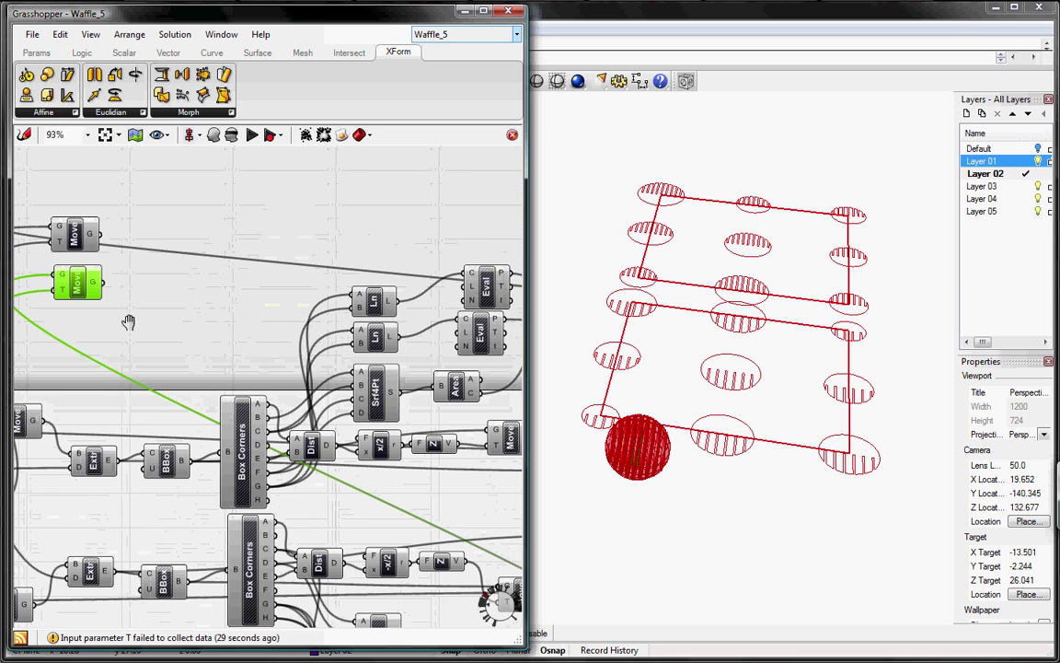
left_click(115, 260)
left_click_drag(113, 260, 466, 399)
right_click_drag(466, 399, 324, 359)
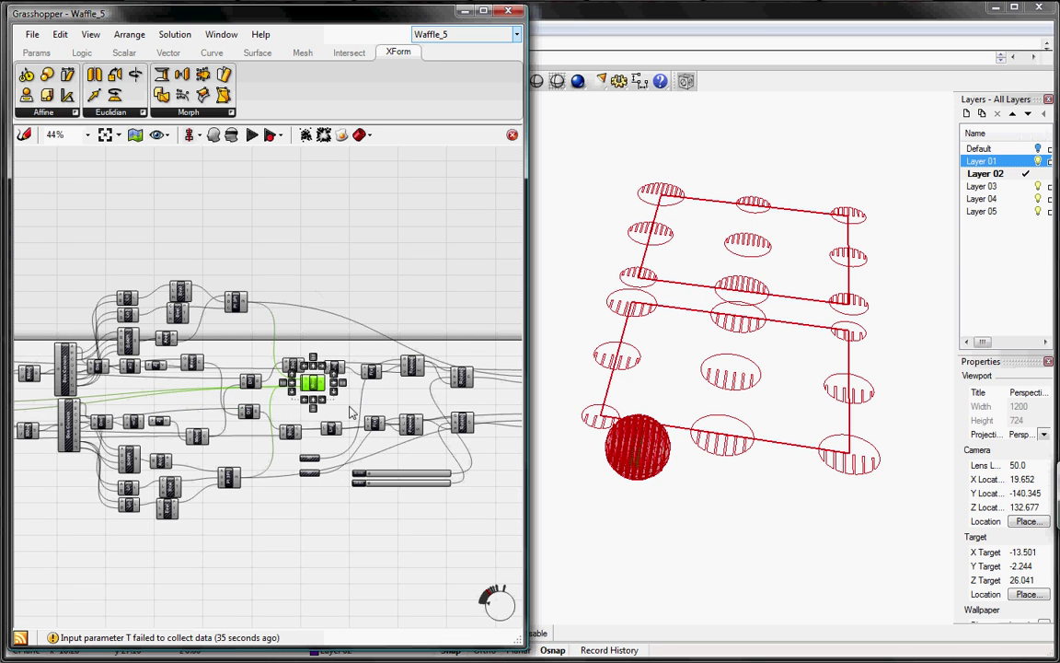
scroll(345, 403, "up", 4)
left_click(327, 377)
left_click_drag(272, 360, 275, 510)
left_click(267, 359)
left_click_drag(285, 253, 283, 237)
scroll(244, 216, "down", 4)
right_click_drag(185, 355, 375, 383)
scroll(286, 328, "up", 4)
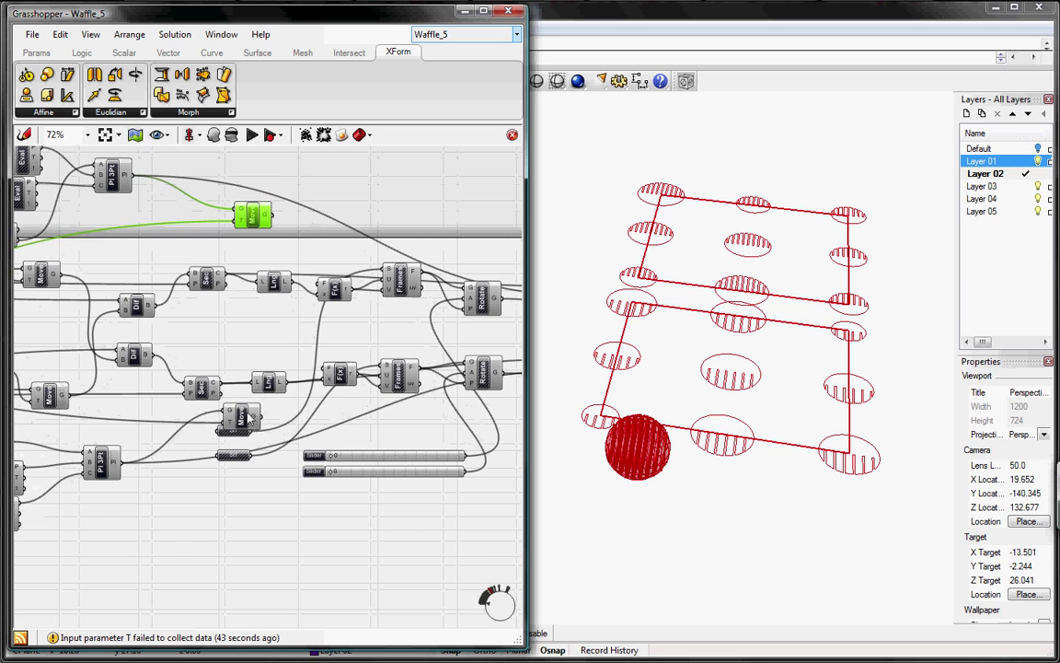
left_click_drag(247, 422, 267, 350)
Connect each Move component's G output to input A of its Orient component, replacing the direct Plane 3Pt connections
right_click_drag(367, 362, 195, 396)
left_click_drag(135, 348, 450, 368)
left_click_drag(456, 293, 126, 222)
Turn off the preview of the upper and lower Plane 3Pt components
right_click_drag(109, 294, 366, 314)
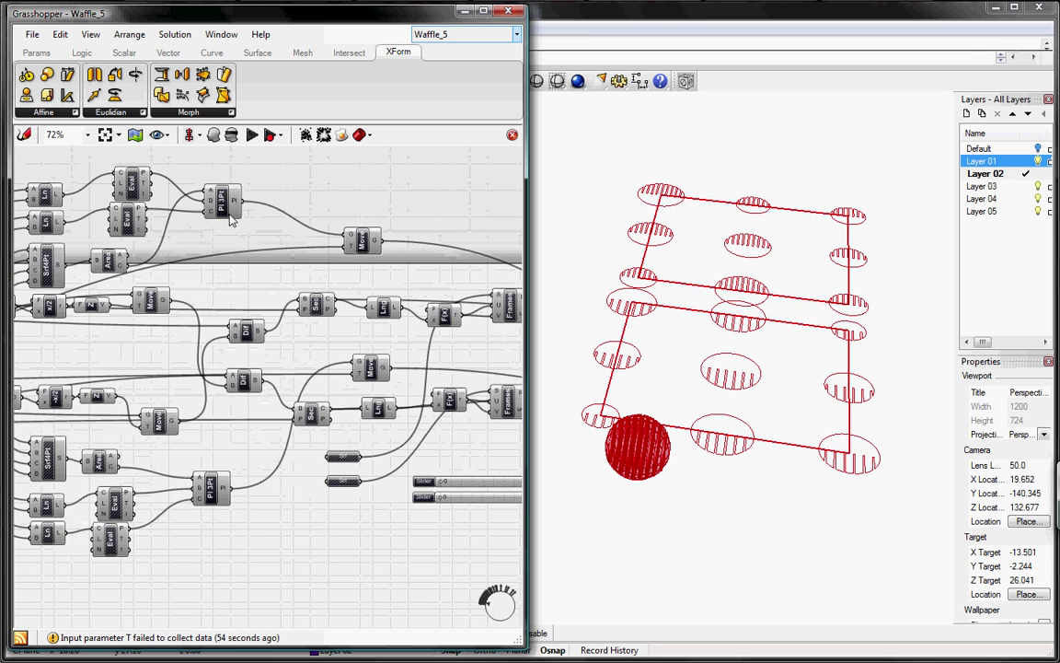
right_click(225, 196)
left_click(252, 224)
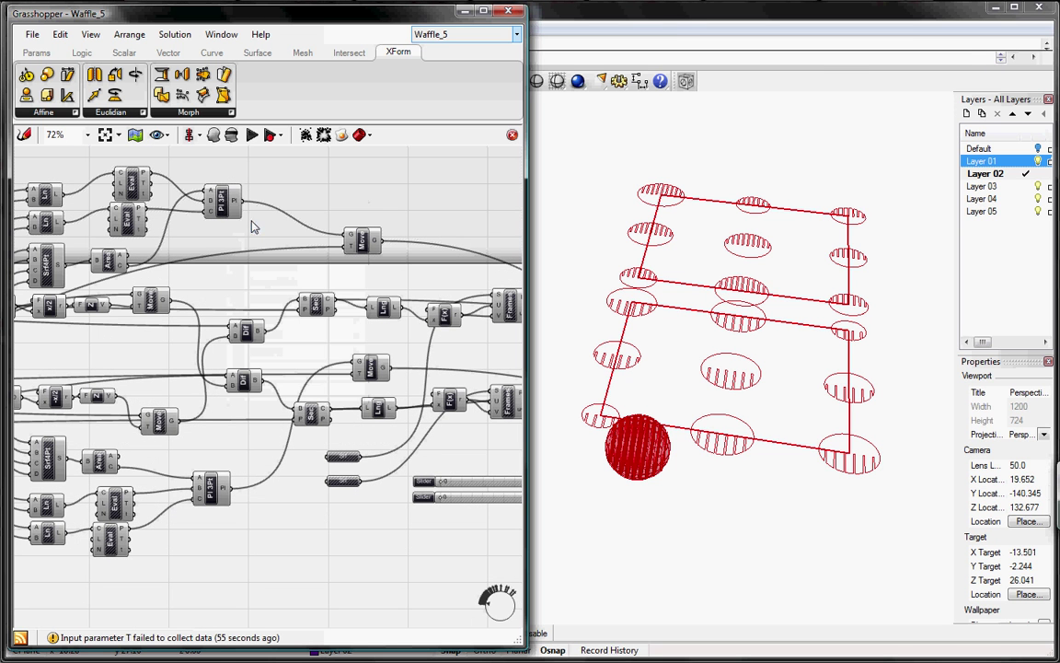
right_click(208, 489)
left_click(251, 486)
Place the lower Move component below the Surface parameters and turn off the preview of both Move components
right_click_drag(329, 422, 230, 455)
left_click_drag(269, 397, 235, 550)
right_click(234, 549)
left_click(260, 502)
right_click(256, 274)
left_click(272, 300)
right_click(258, 268)
left_click(282, 293)
Examine the oriented ribs in the Front and Perspective views to check that they lie on the sheet plane
left_click(694, 576)
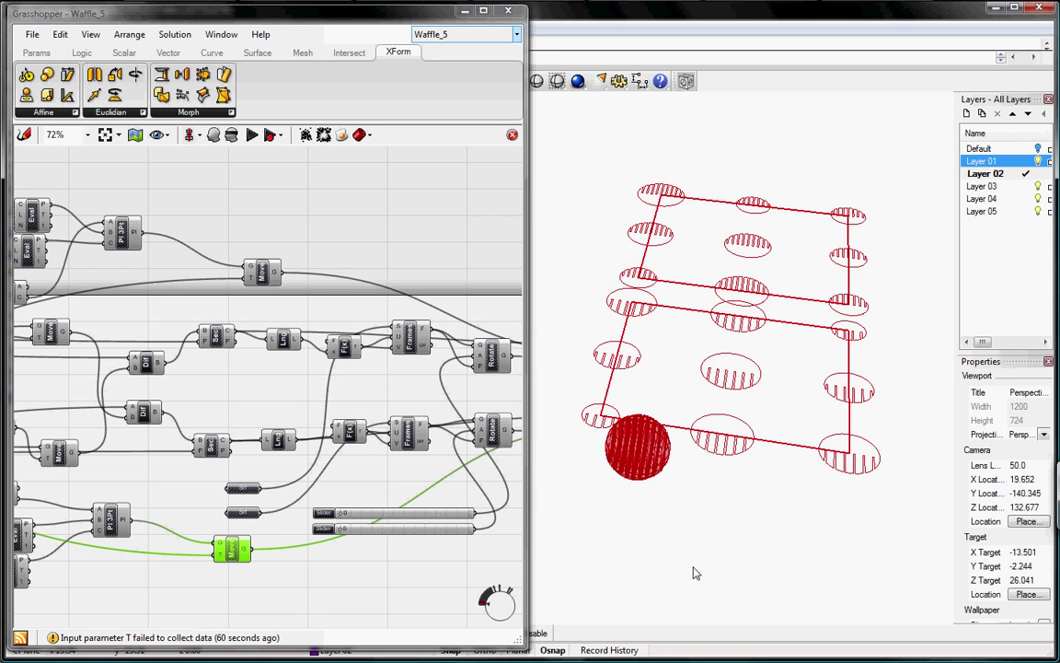
key("ctrl+F1")
key("ctrl+F2")
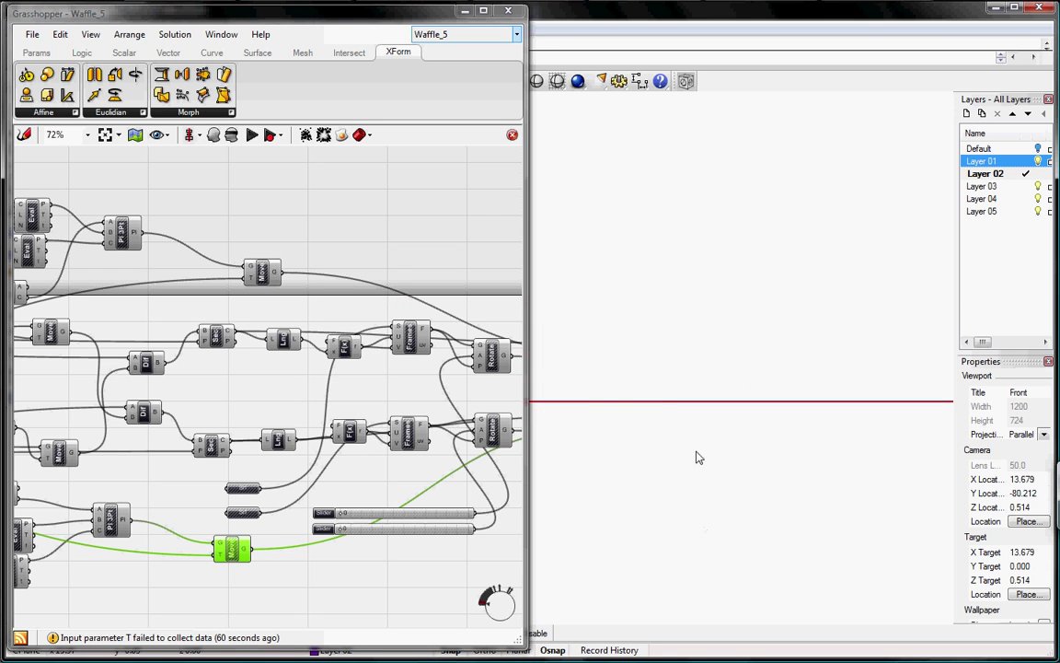
right_click_drag(765, 448, 663, 444)
right_click_drag(663, 443, 656, 573, "ctrl")
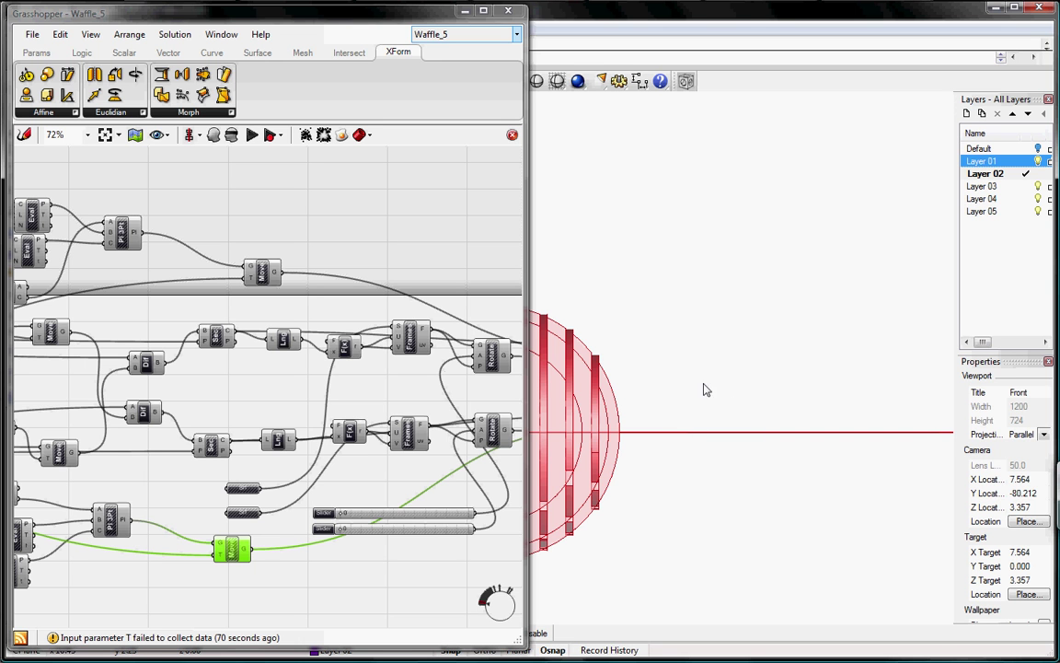
key("ctrl+F3")
key("ctrl+F4")
right_click_drag(829, 458, 562, 451)
right_click_drag(313, 393, 143, 399)
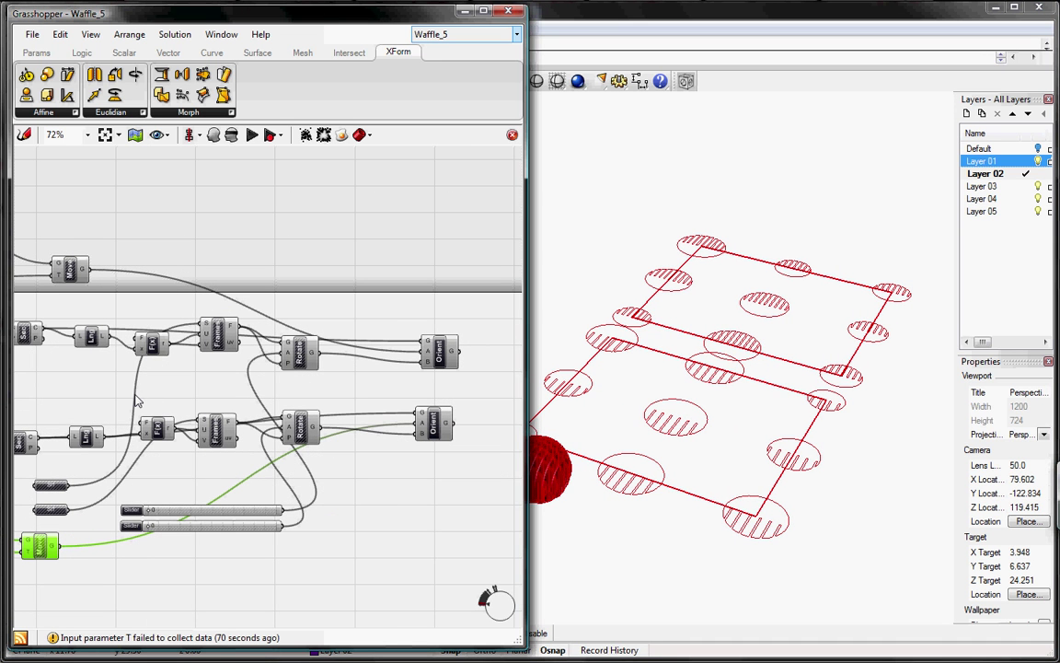